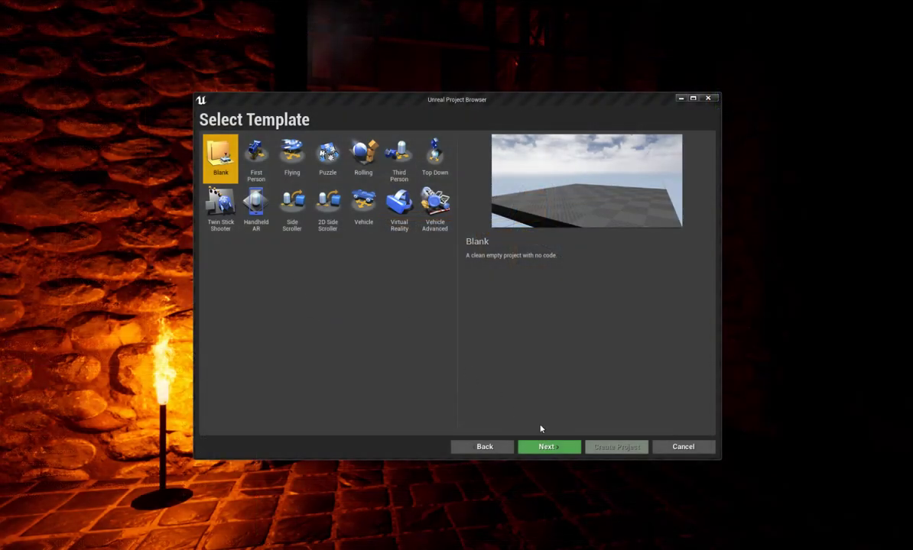
Create a Blank Blueprint project named Events_LevelSeq with starter content at maximum quality.
click(548, 446)
text(Events_LevelSeq)
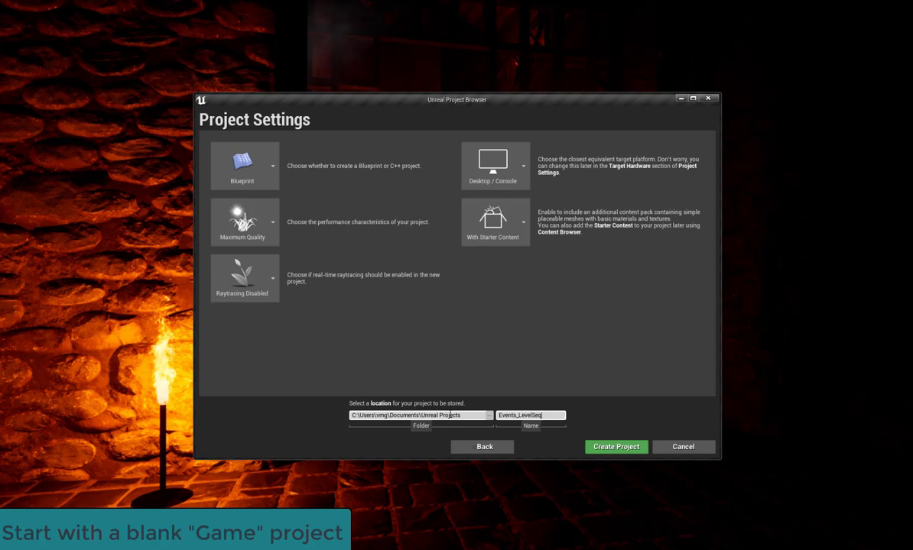
click(597, 450)
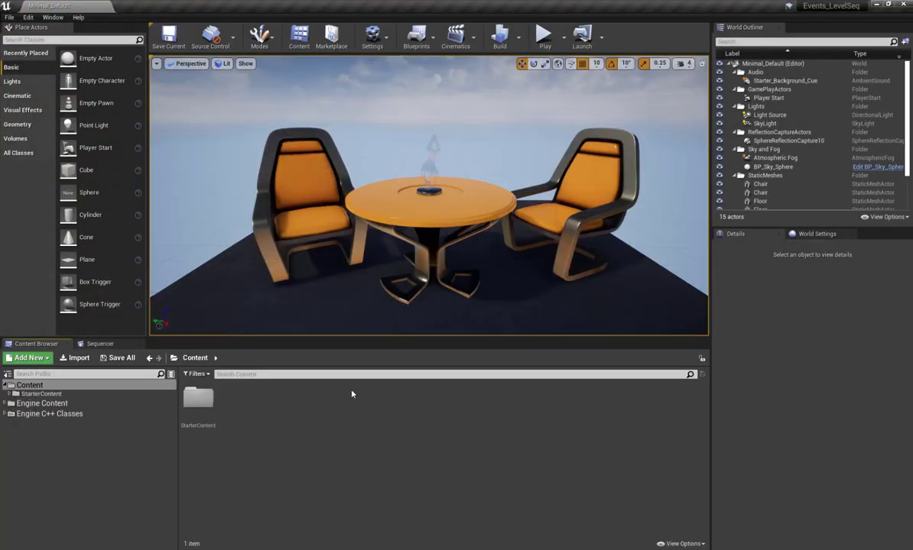
Create a Blueprint Interface named BPI_Events in Content and open it for editing.
right_click(281, 411)
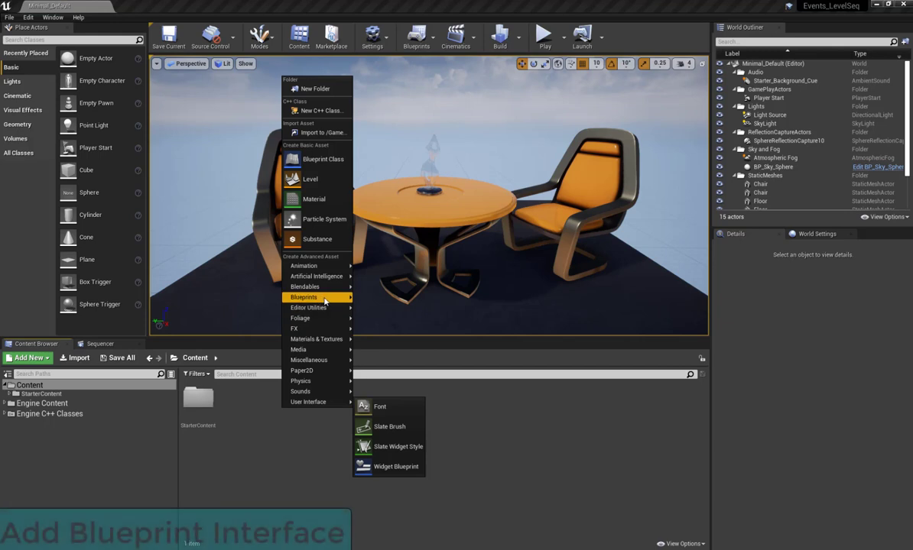
mouse_move(306, 297)
click(403, 341)
text(BPI_Event)
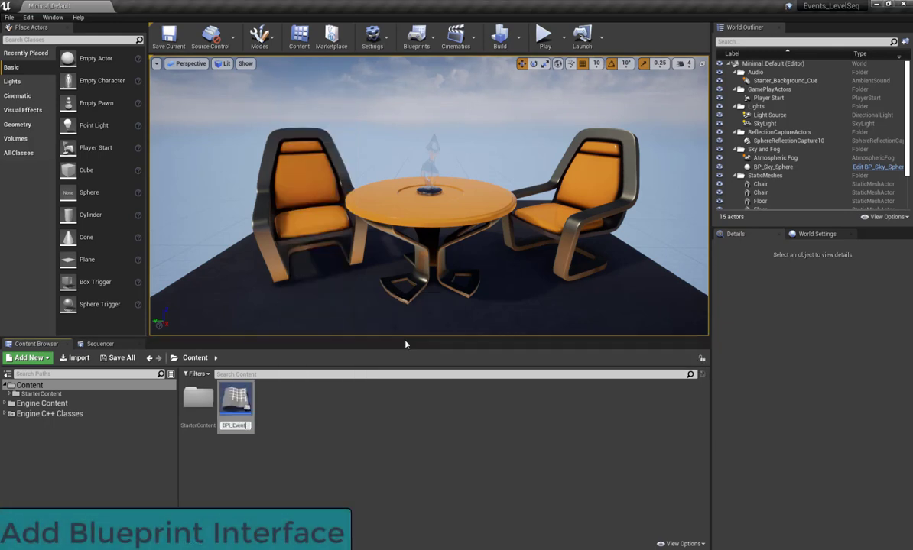
text(s)
key(Return)
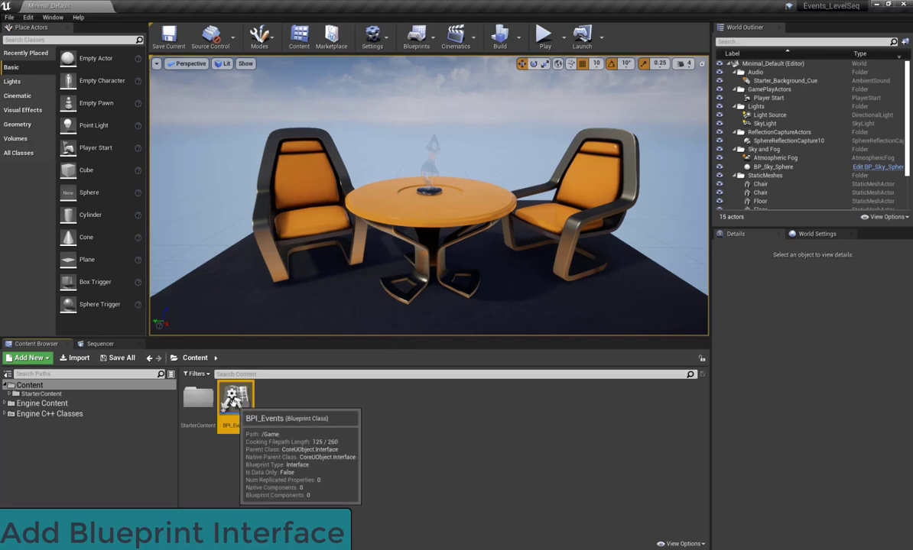
double_click(236, 404)
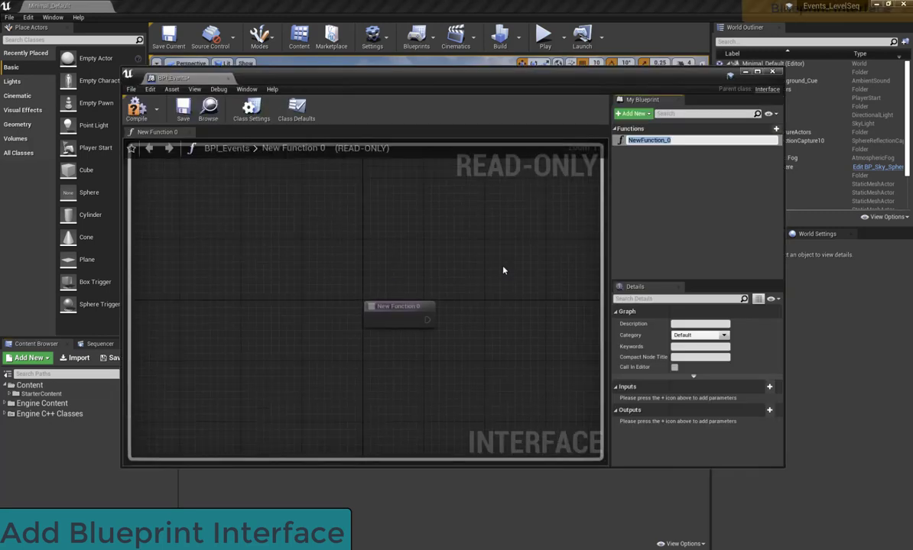
Rename the interface function NewFunction_0 to ToggleVisibility and save BPI_Events.
text(ToggleVis)
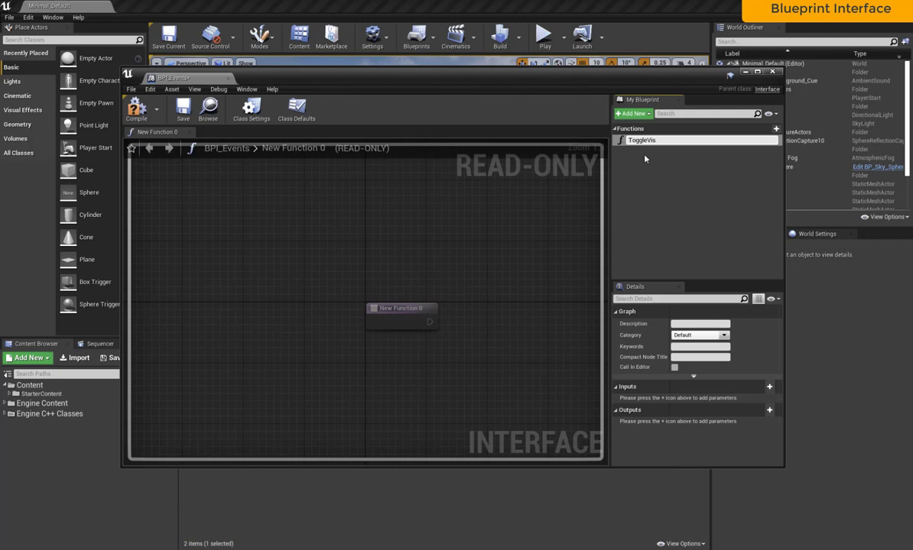
text(ibility)
key(Return)
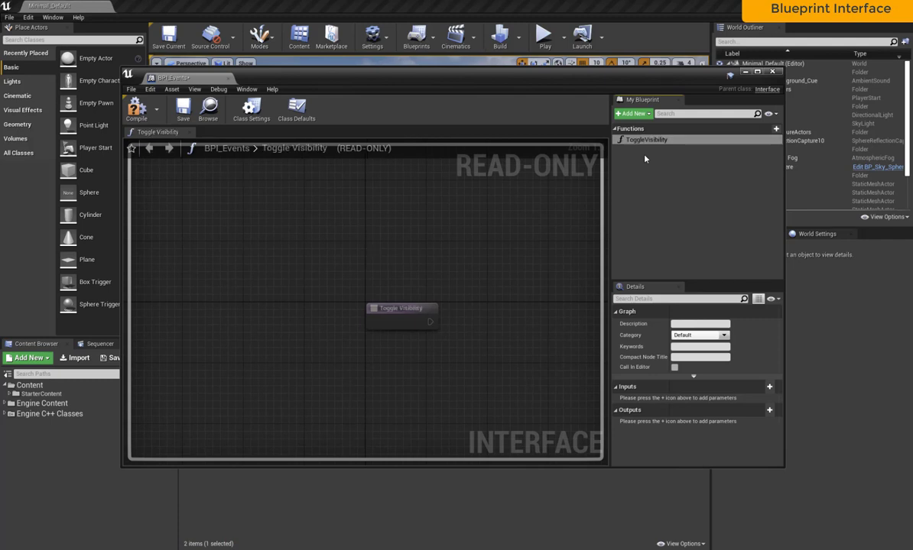
click(183, 110)
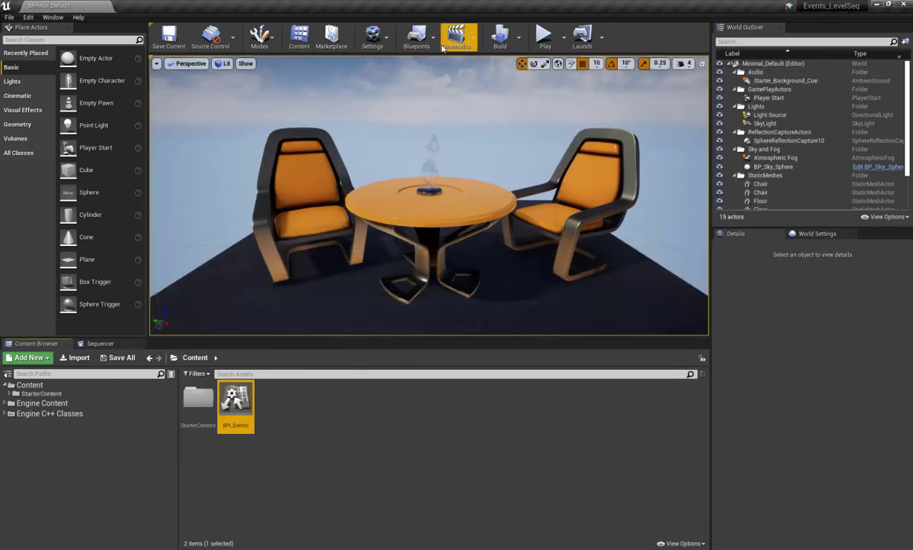
Open the Level Blueprint, add BPI_Events as an implemented interface, and compile.
click(417, 38)
mouse_move(451, 85)
click(566, 110)
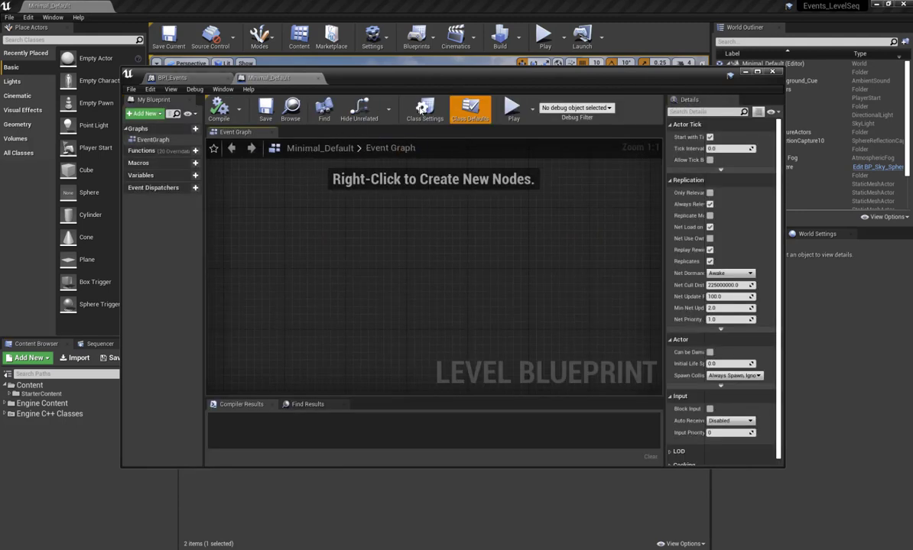
click(424, 109)
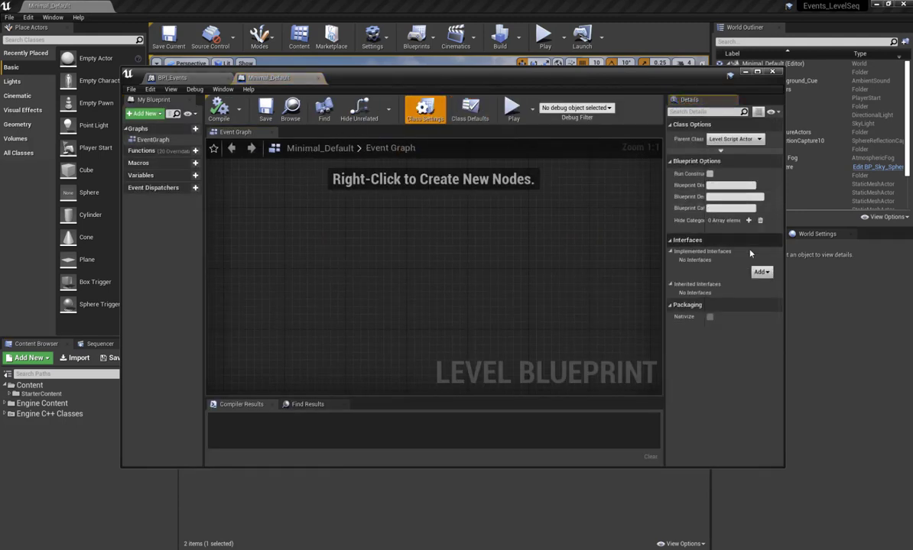
click(762, 272)
text(bpi)
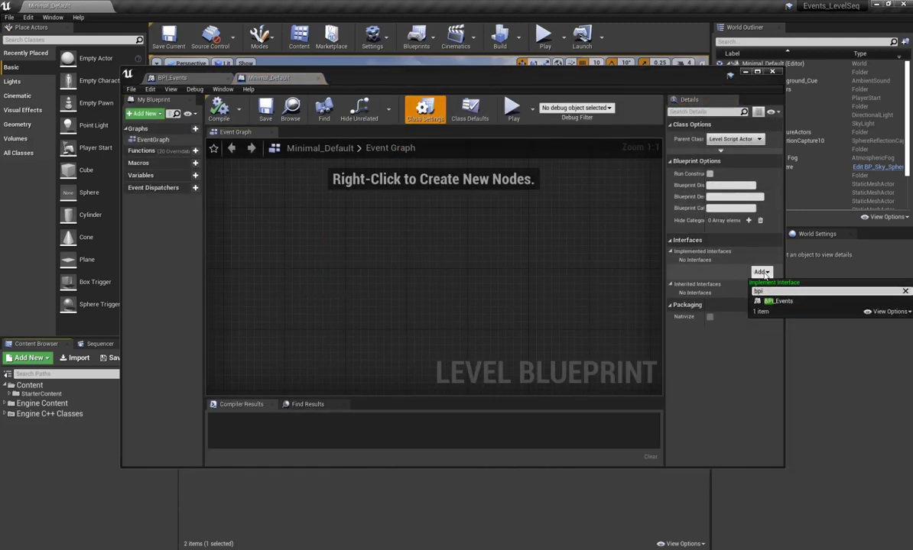
click(768, 301)
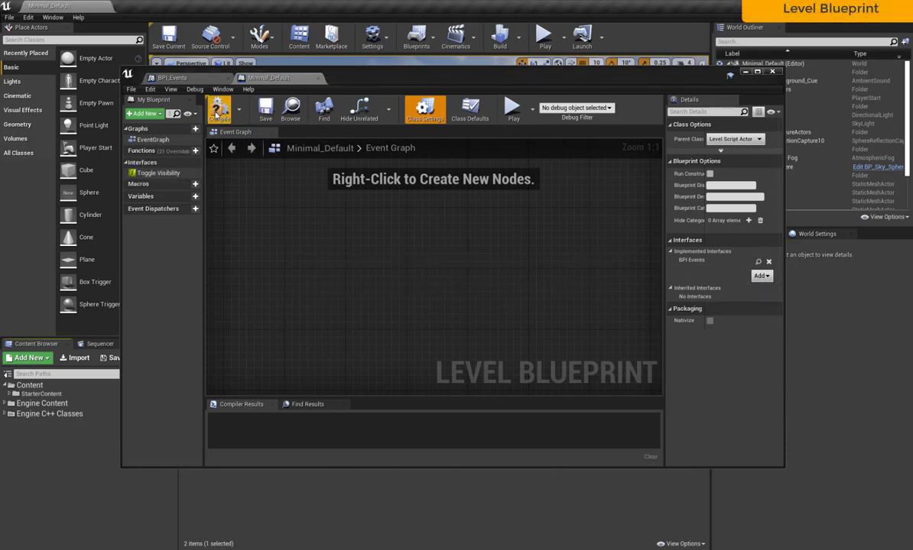
click(217, 113)
Add an Event Toggle Visibility node to the Level Blueprint's Event Graph.
right_click(368, 305)
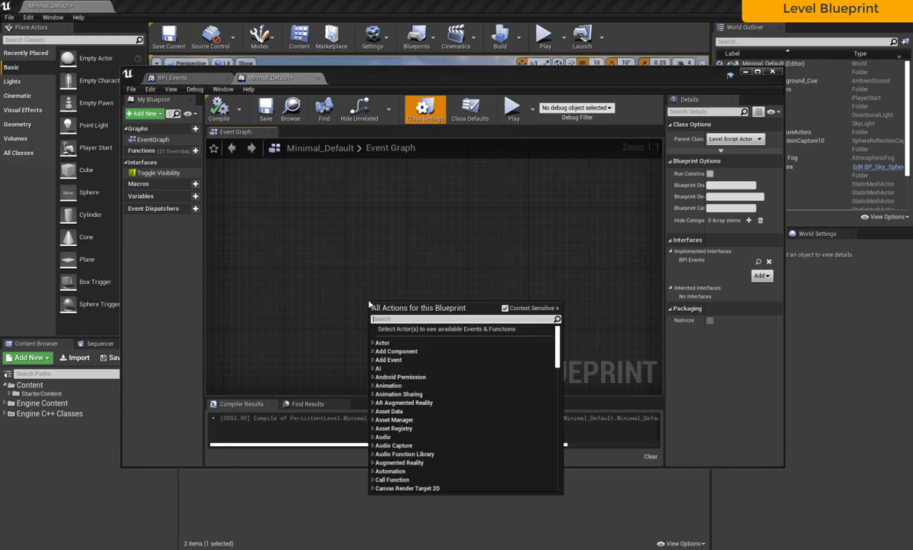
text(tog)
key(Up)
key(Return)
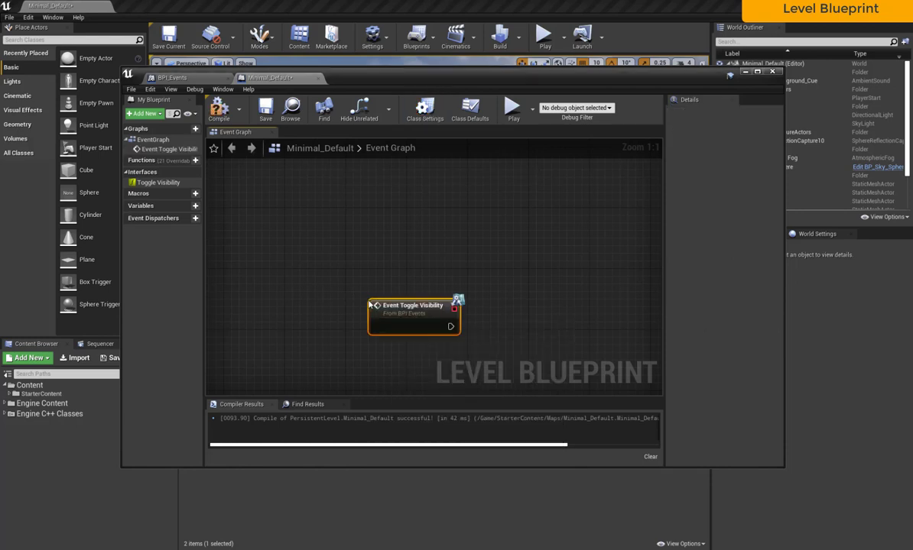
Add a '3' key input event below the Event Toggle Visibility node.
right_drag(375, 286, 360, 195)
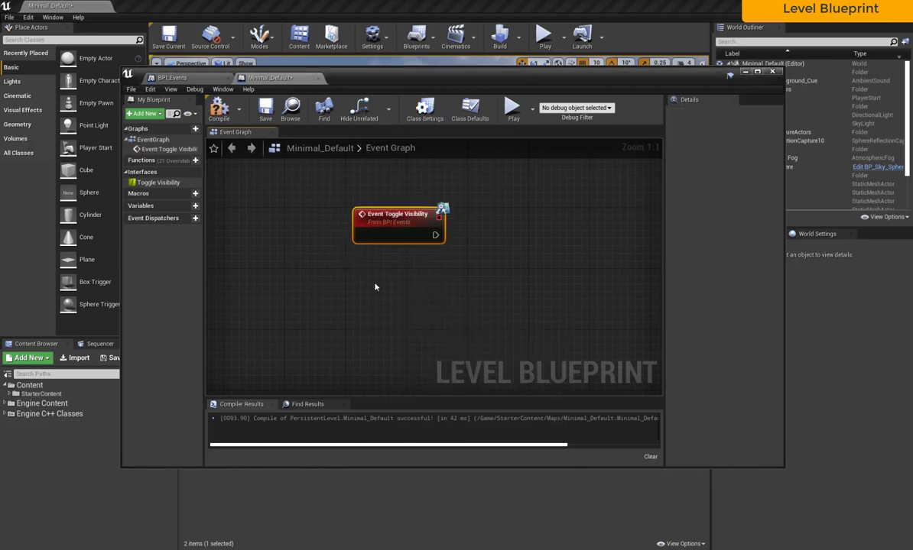
right_click(376, 328)
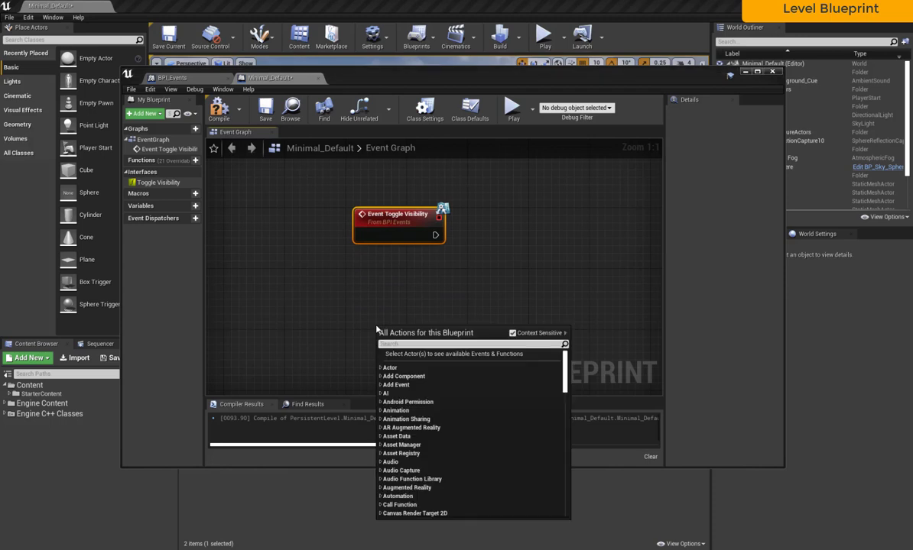
text(3)
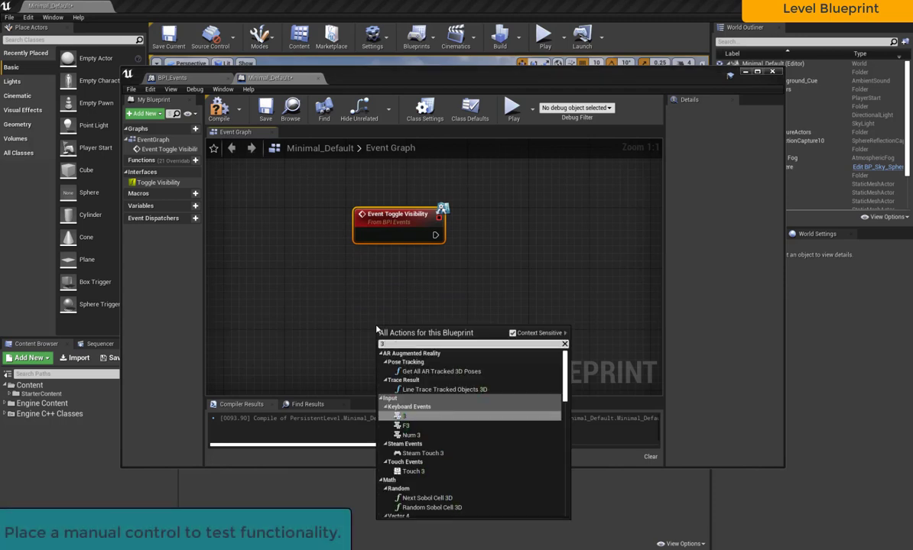
key(Return)
drag(405, 330, 381, 264)
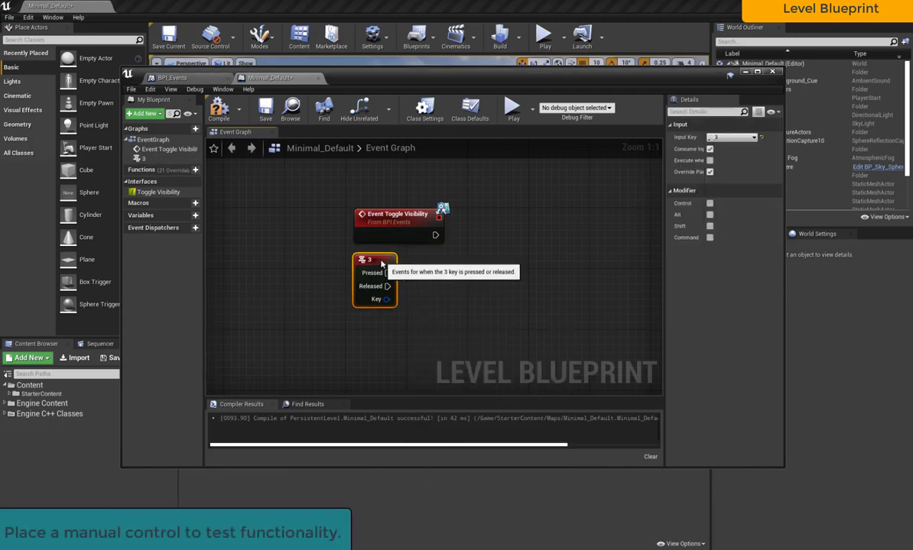
Add a Chair reference whose hidden state feeds a NOT Boolean node.
drag(563, 75, 493, 71)
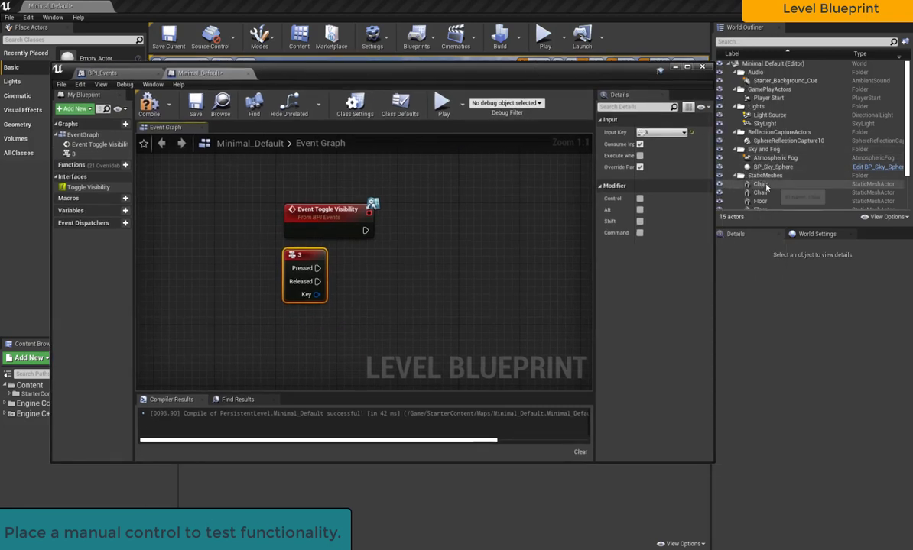
mouse_move(765, 185)
mouse_down()
mouse_move(474, 261)
mouse_move(234, 350)
mouse_up()
mouse_move(318, 348)
mouse_down()
mouse_move(334, 364)
mouse_move(323, 368)
mouse_move(406, 351)
mouse_up()
text(hidden)
key(Return)
text(not)
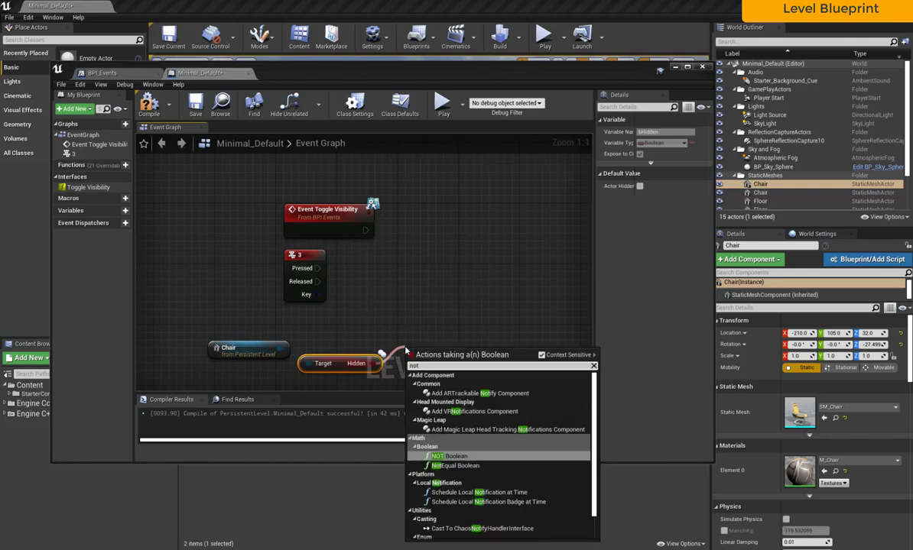
key(Return)
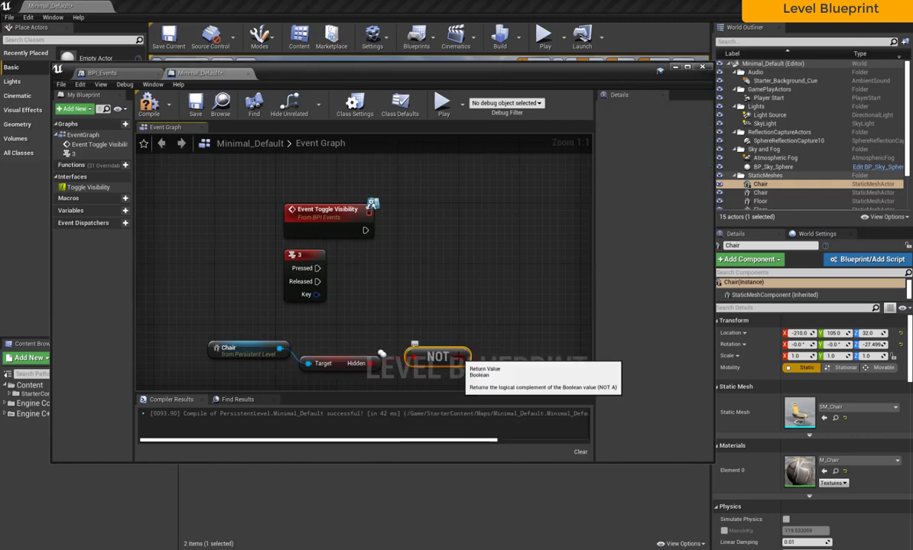
Add Set Actor Hidden In Game on Chair, fired by key 3 with the inverted value; save and compile.
drag(280, 349, 400, 304)
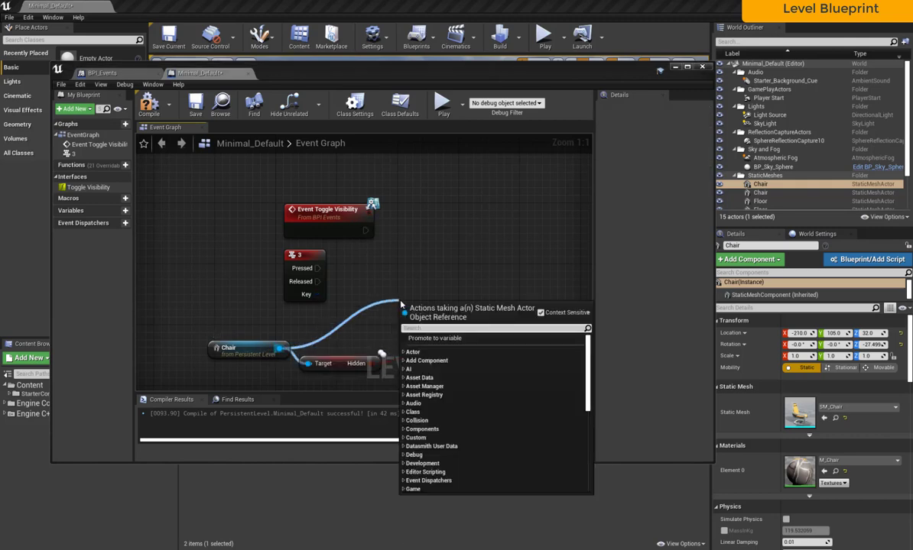
text(hidden)
key(Return)
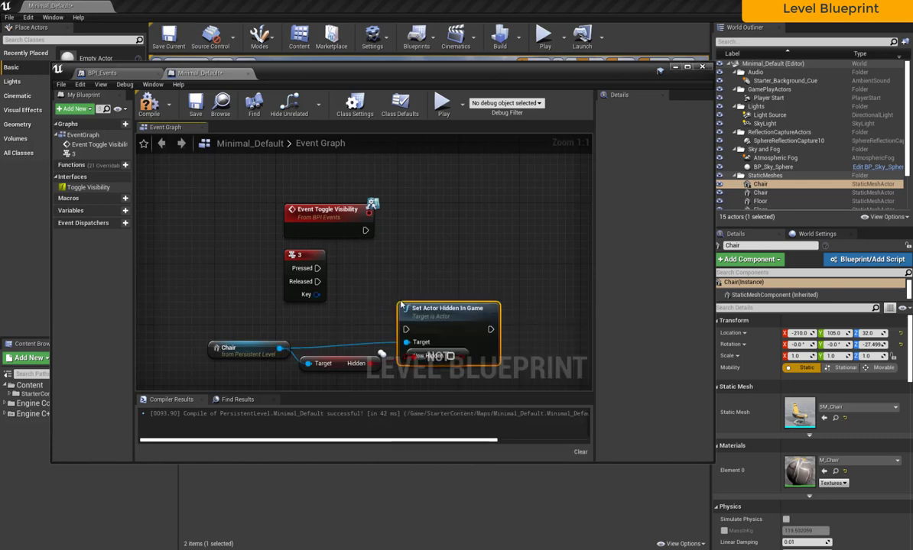
mouse_move(484, 262)
mouse_down()
mouse_move(500, 262)
mouse_move(364, 230)
mouse_up()
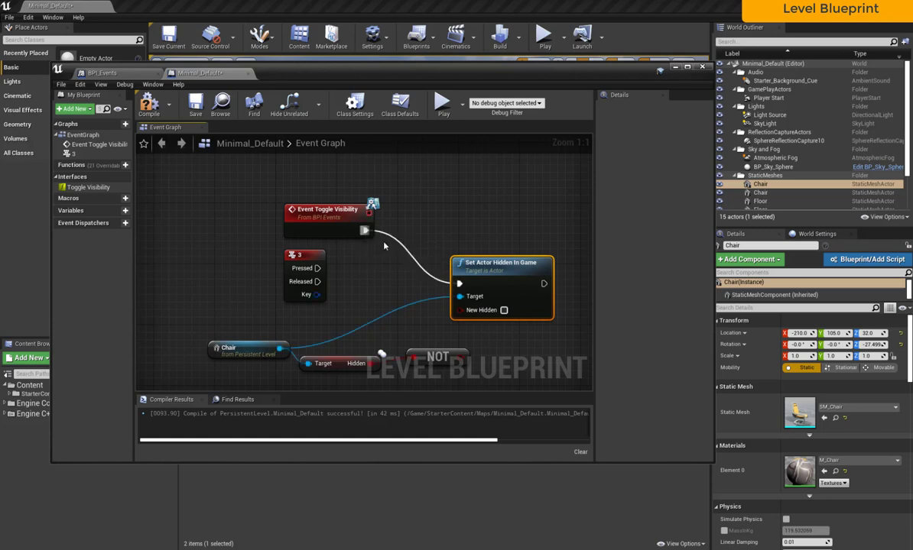
drag(459, 283, 317, 268)
drag(459, 356, 460, 309)
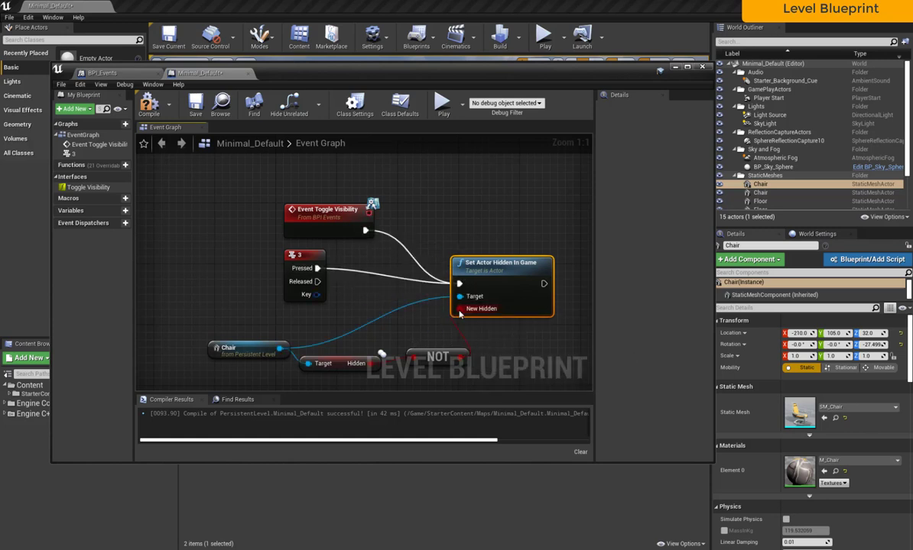
right_drag(438, 234, 448, 199)
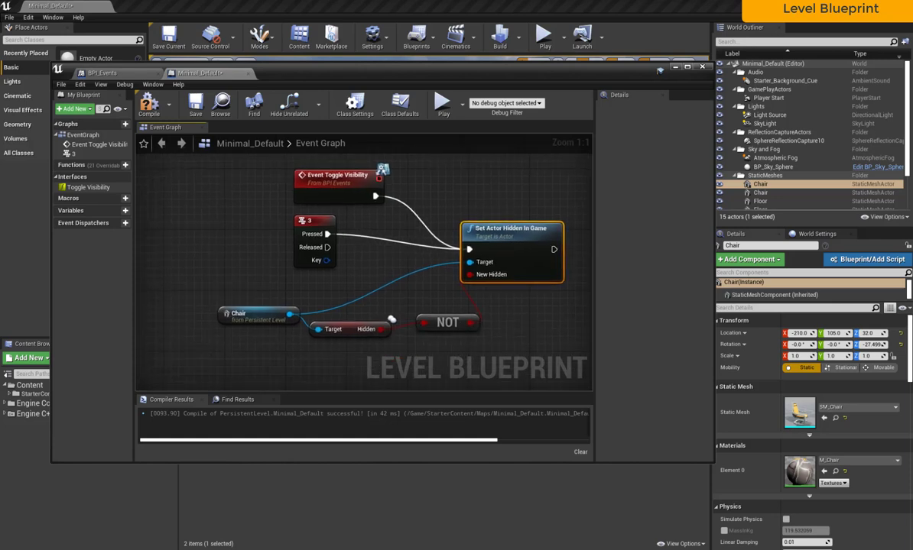
click(196, 107)
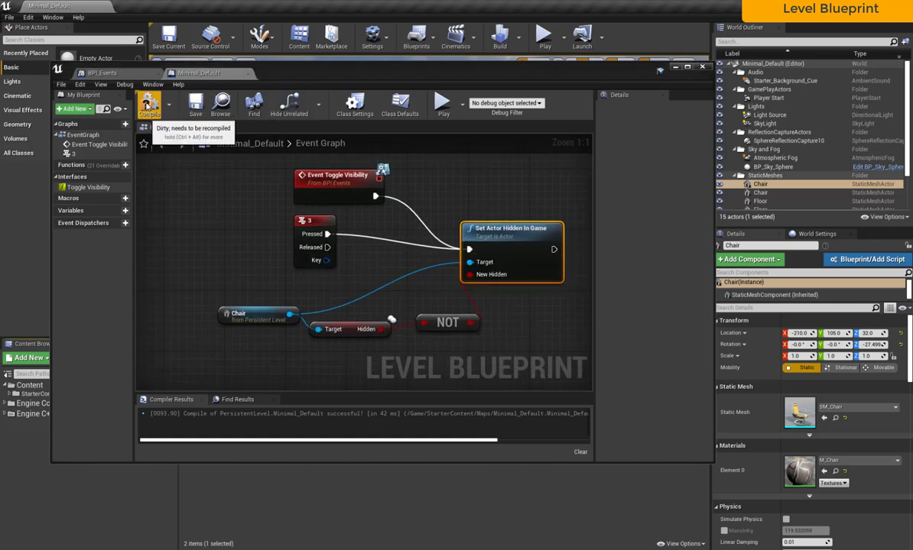
click(148, 107)
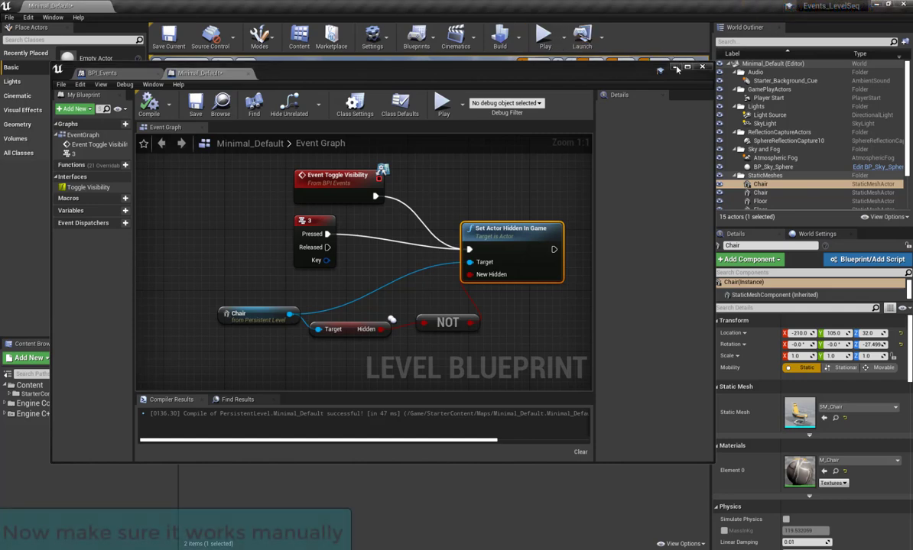
click(675, 68)
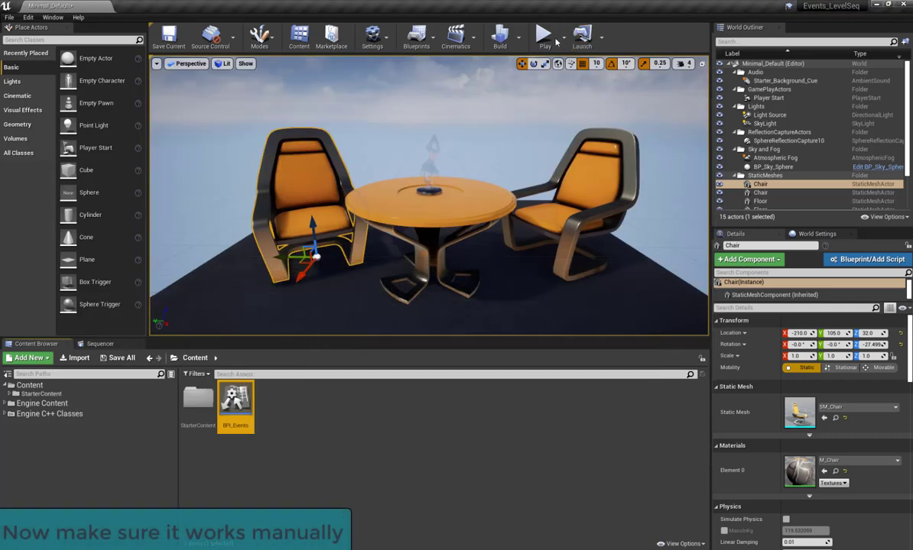
click(544, 36)
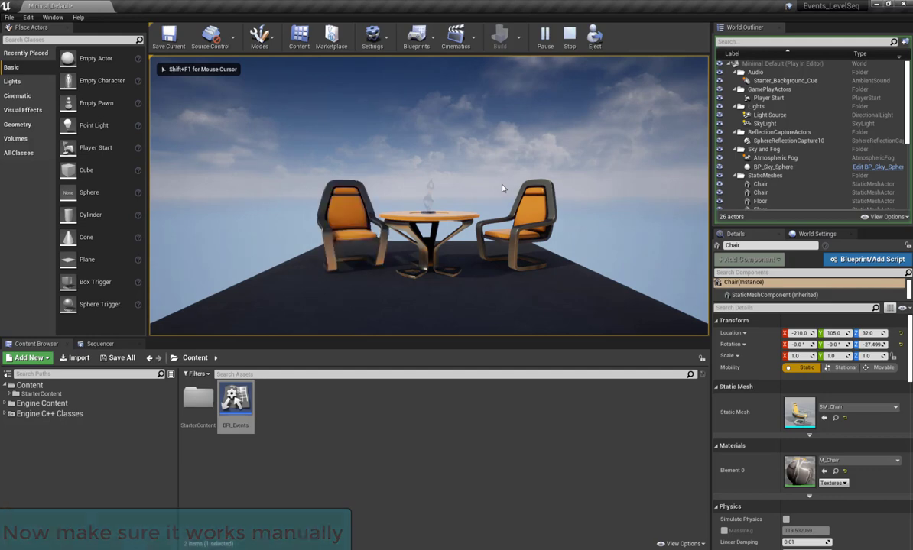
key(Escape)
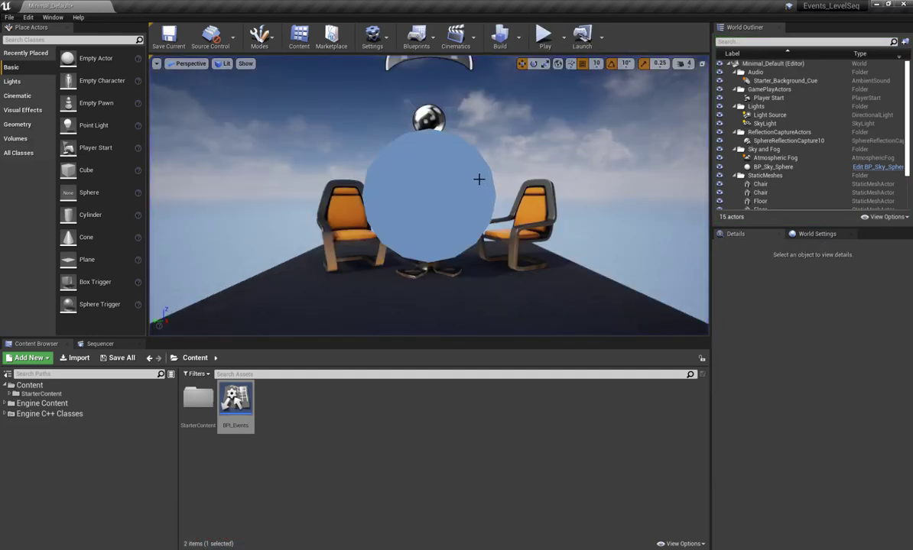
click(38, 40)
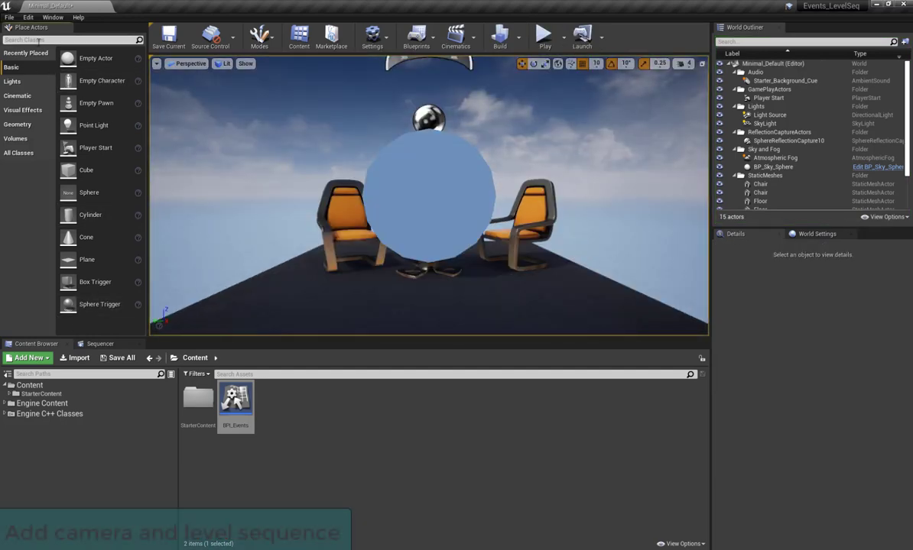
Place a Cine Camera Actor in the level and set its Z rotation to 180.
text(camera)
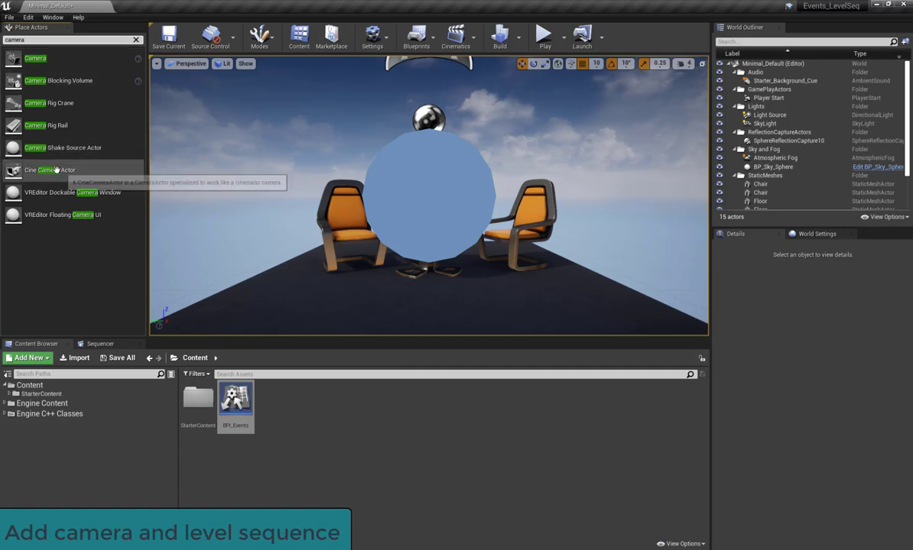
mouse_move(50, 169)
mouse_down()
mouse_move(418, 246)
mouse_move(430, 276)
mouse_up()
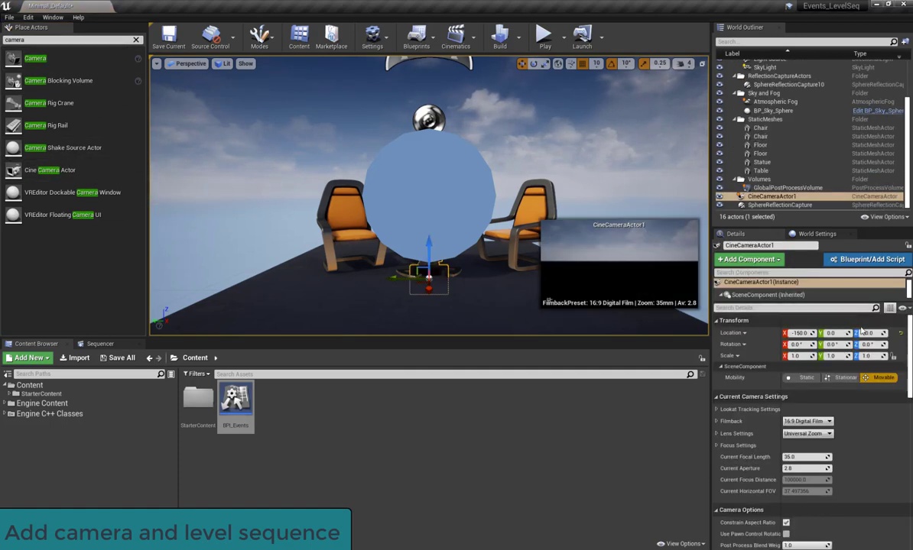
text(30)
drag(867, 344, 870, 345)
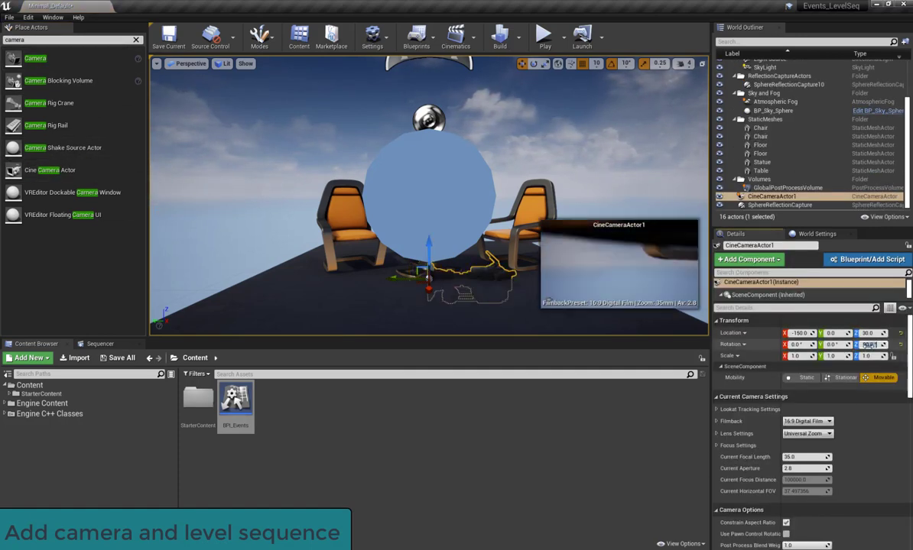
text(180)
key(Return)
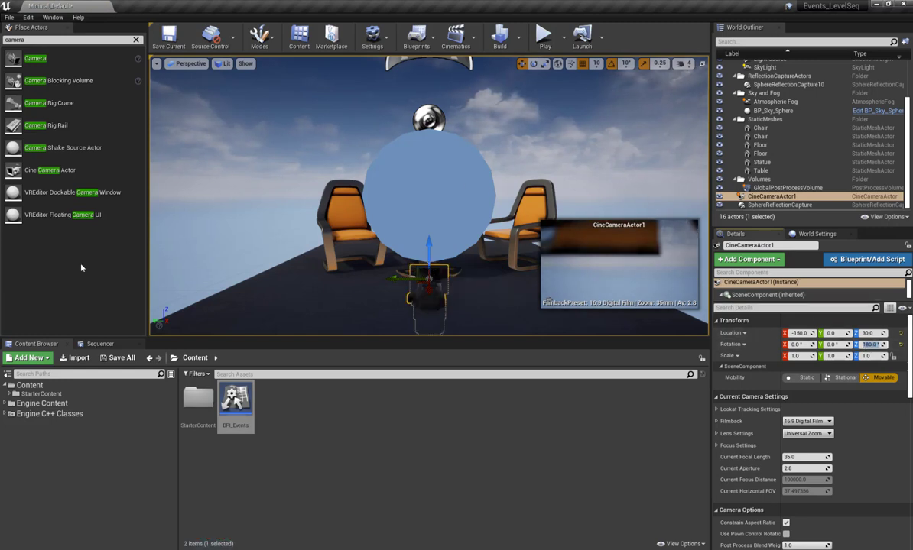
Create Level Sequence LS_events, place it in the level, and reset its location to 0, 0, 0.
right_click(328, 437)
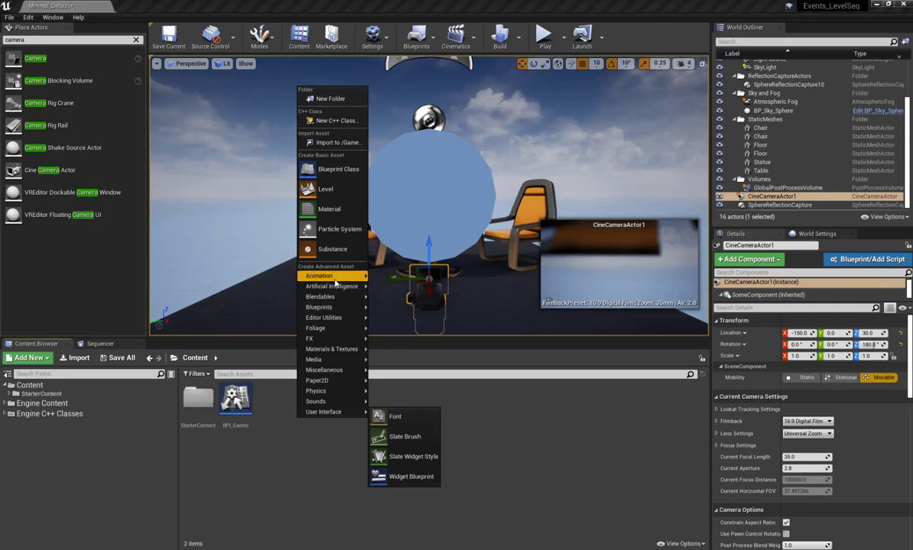
mouse_move(365, 280)
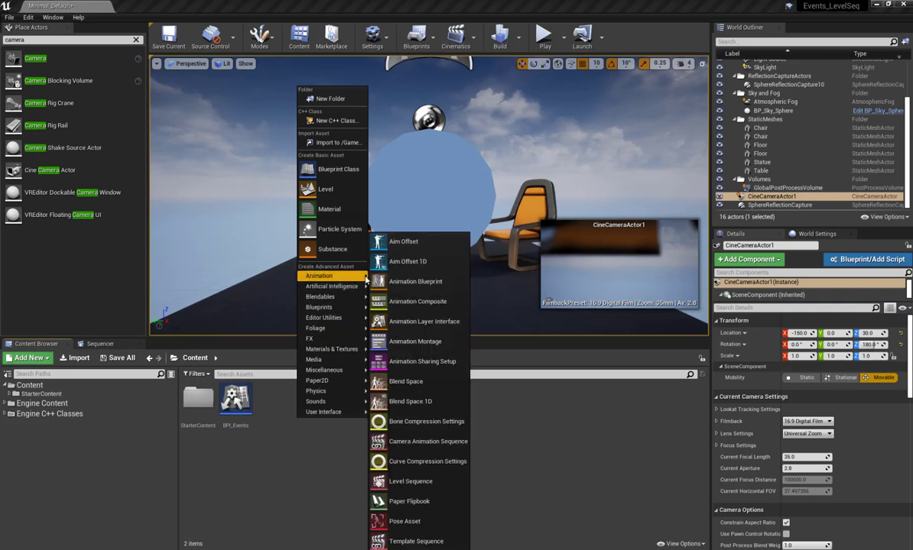
click(412, 482)
text(LS_event)
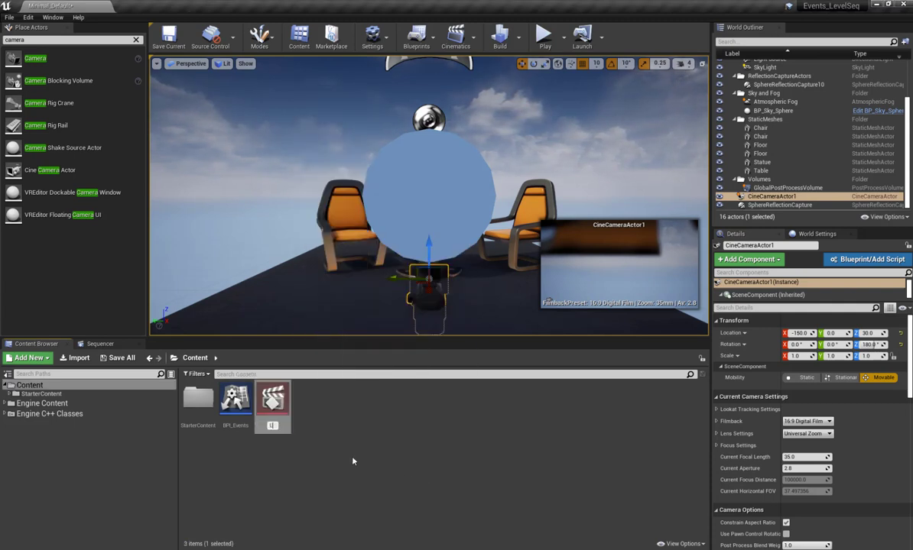
text(s)
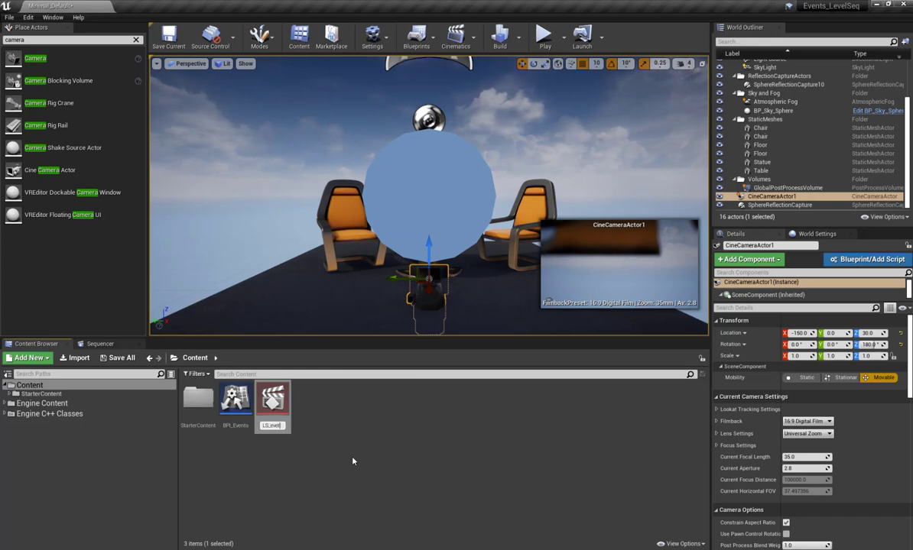
key(Return)
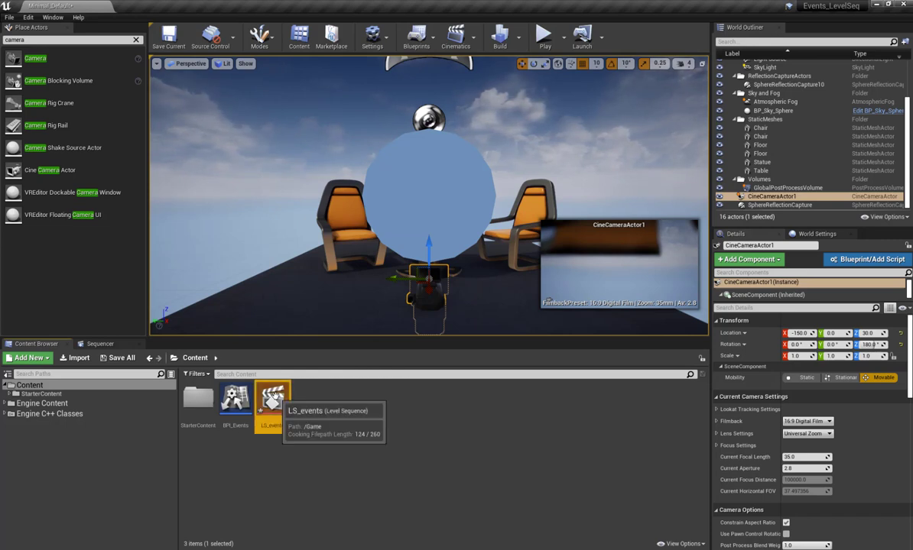
drag(273, 401, 405, 287)
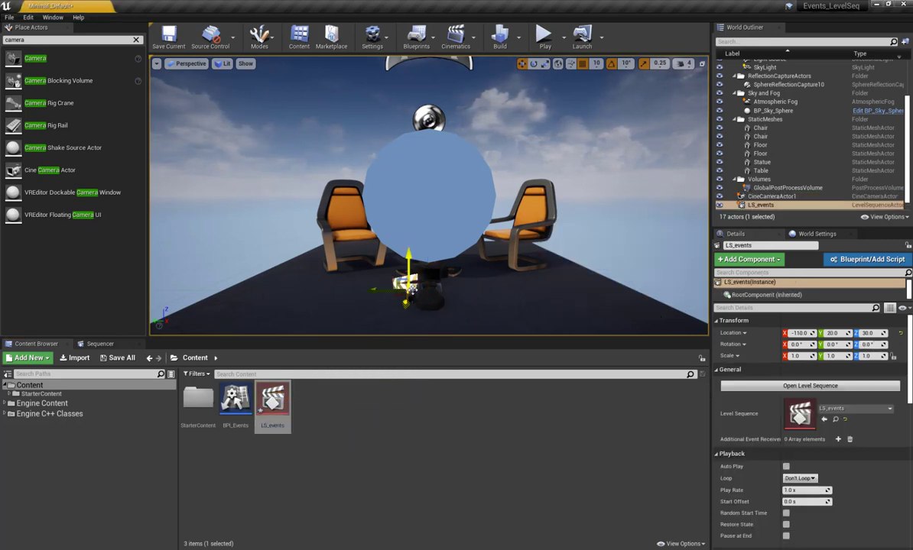
click(899, 334)
Open LS_events in Sequencer and add CineCameraActor1 from the World Outliner as a track.
click(268, 411)
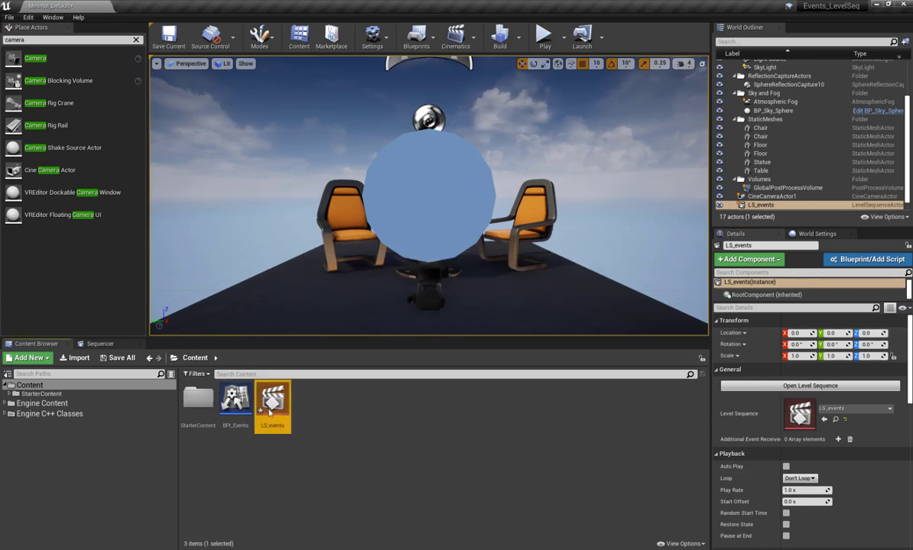
double_click(268, 411)
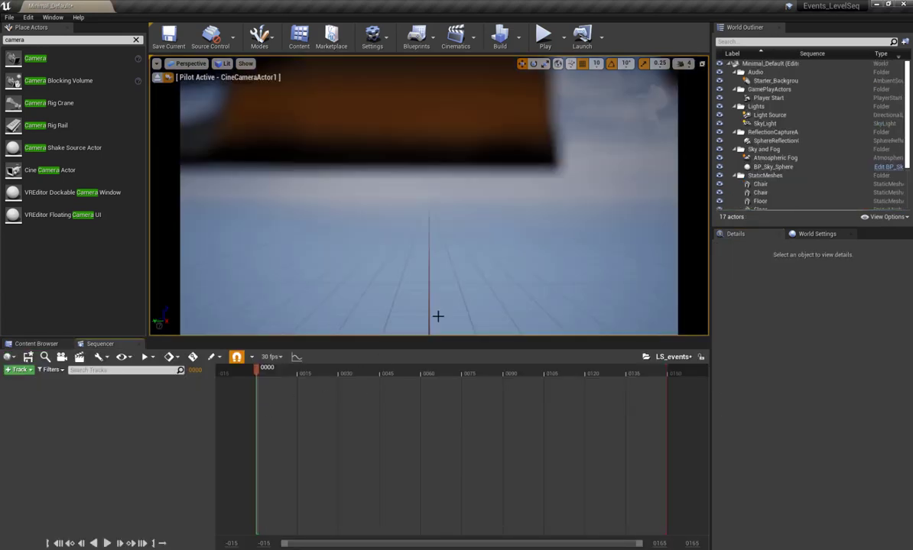
scroll(789, 162, down, 3)
scroll(790, 163, down, 1)
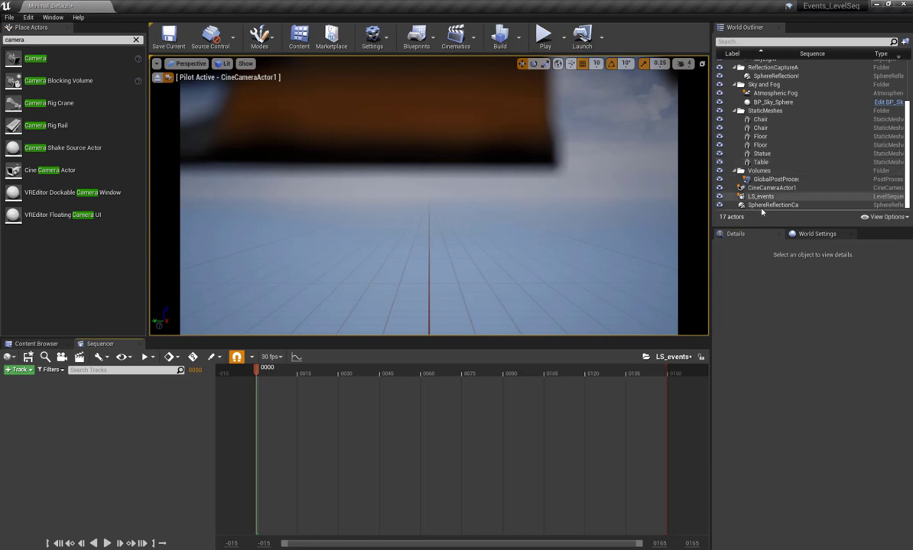
drag(777, 190, 76, 433)
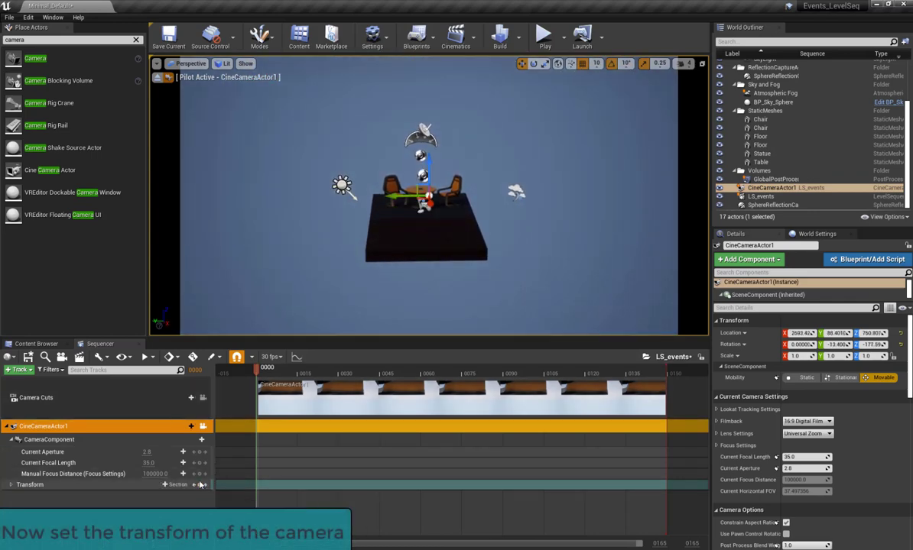
Key the camera Transform at frame 0 and frame 150 after flying it closer to the chairs, then preview.
click(205, 485)
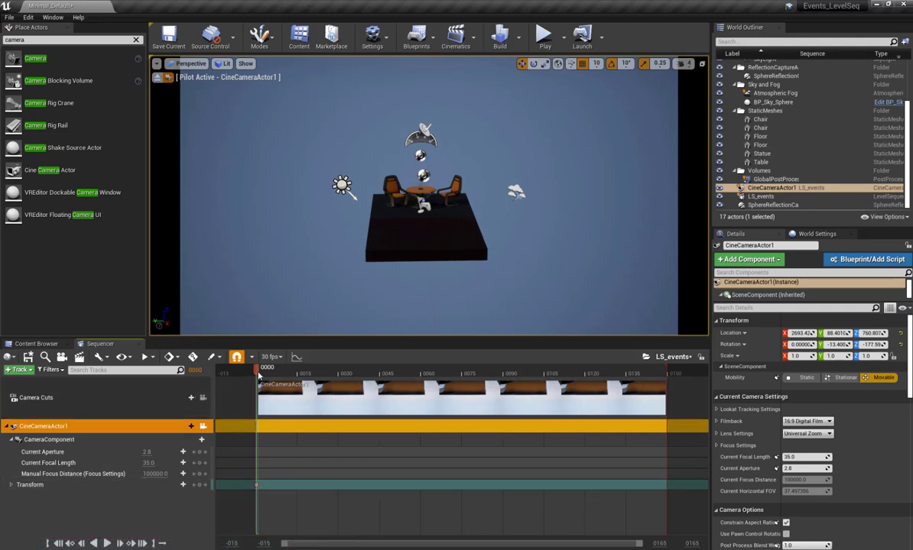
drag(259, 375, 667, 373)
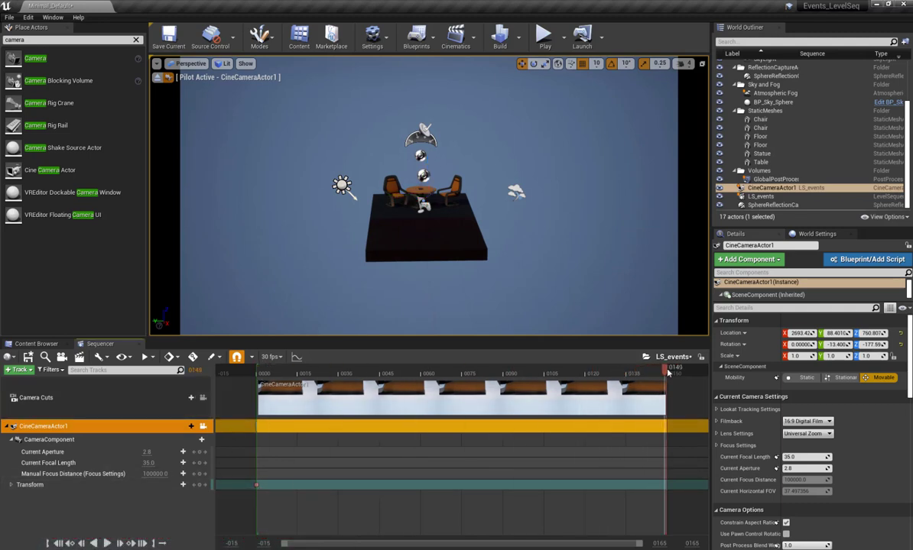
right_drag(428, 229, 413, 222)
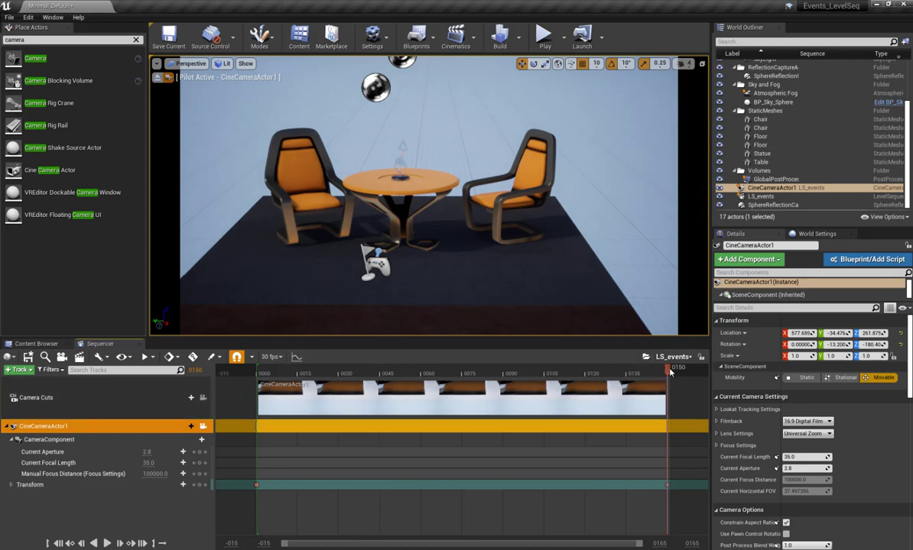
drag(670, 371, 357, 373)
Add an Events track to LS_events and move the playhead to frame 0071.
click(252, 298)
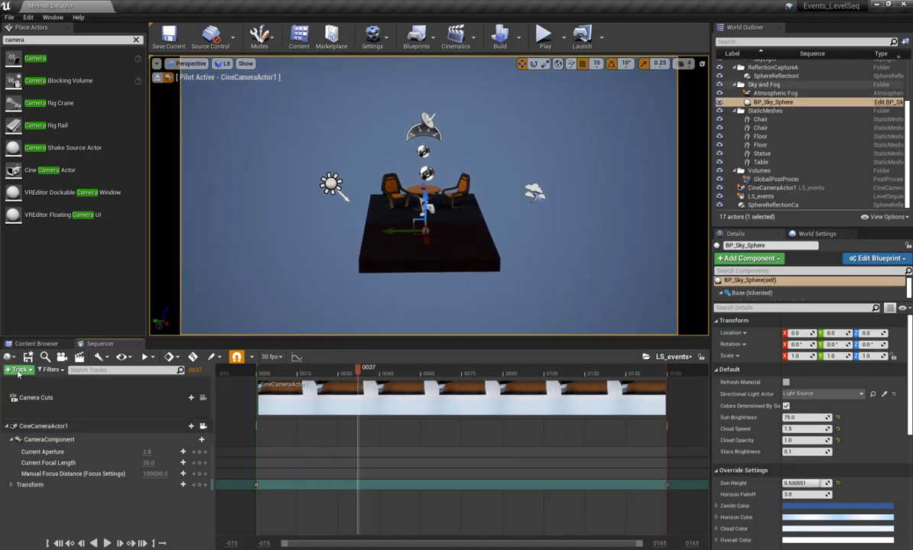
click(18, 373)
mouse_move(61, 419)
click(153, 425)
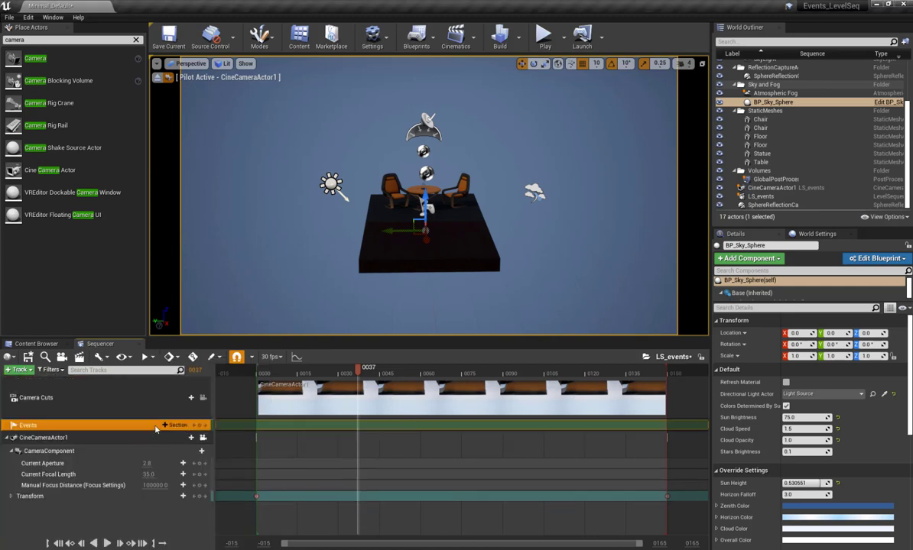
drag(357, 373, 454, 373)
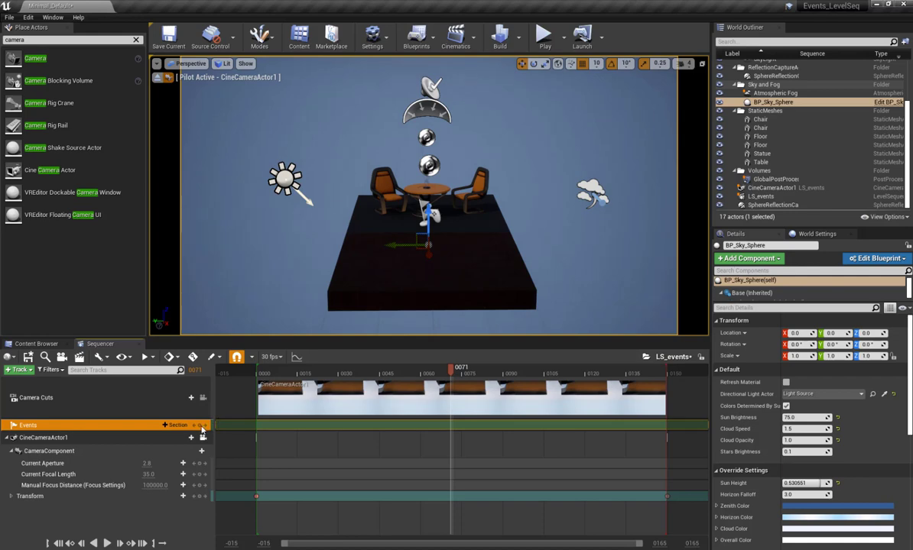
Create a SequenceEvent_0 key on the Events track and make its director blueprint implement BPI_Events.
double_click(451, 425)
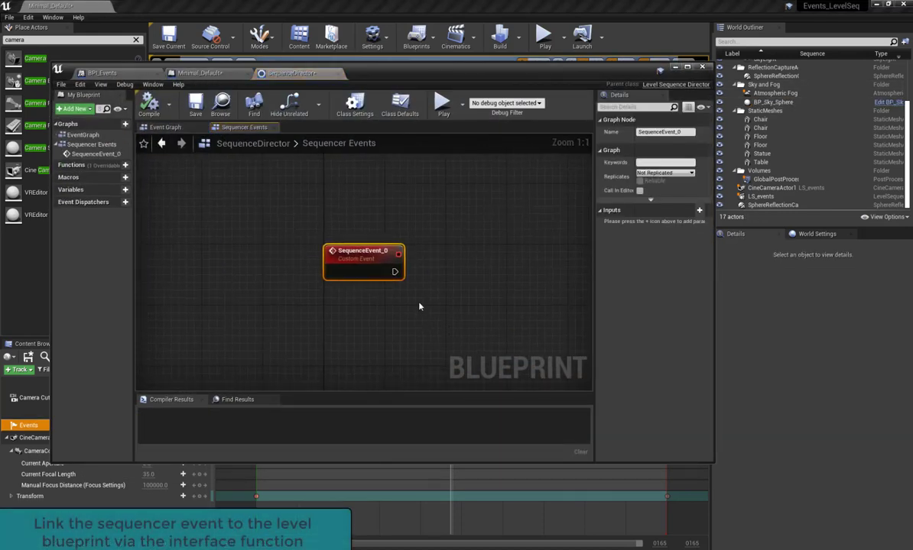
key(Delete)
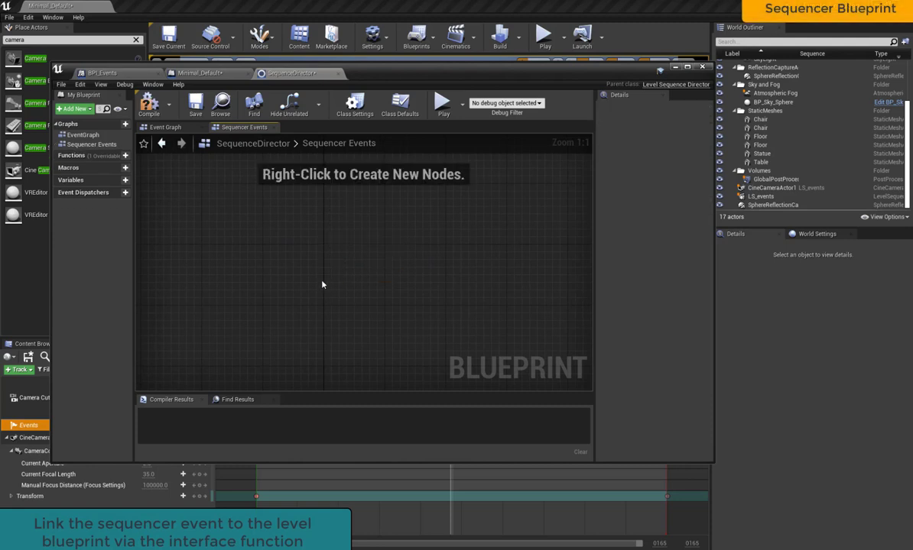
click(149, 115)
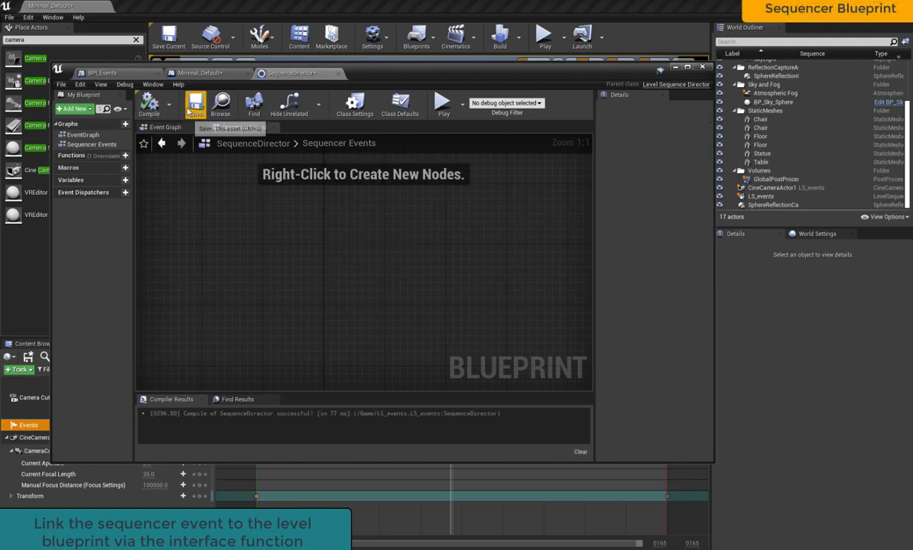
click(354, 106)
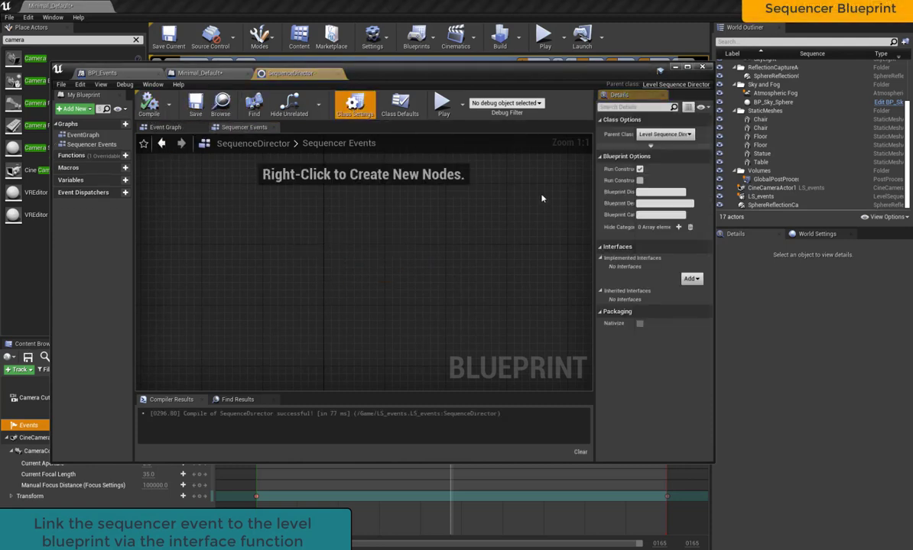
click(690, 279)
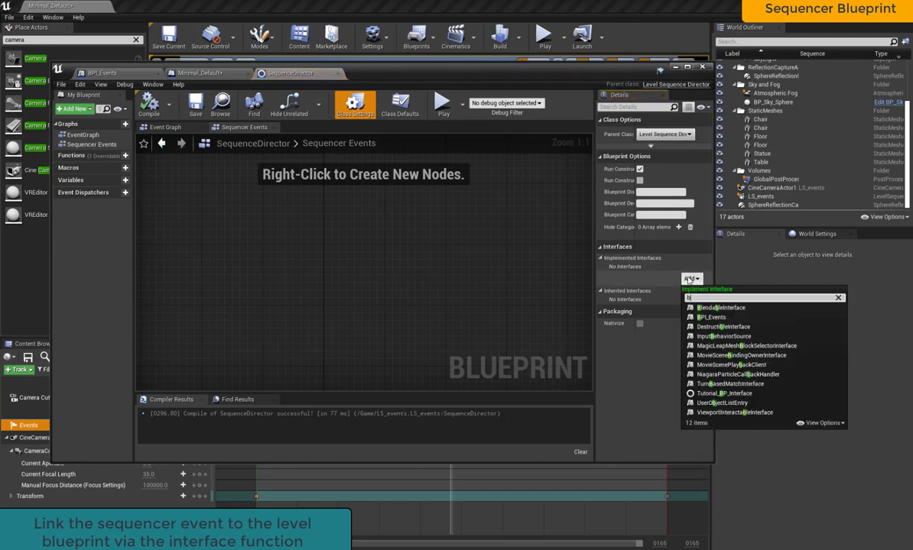
text(bpi)
click(711, 308)
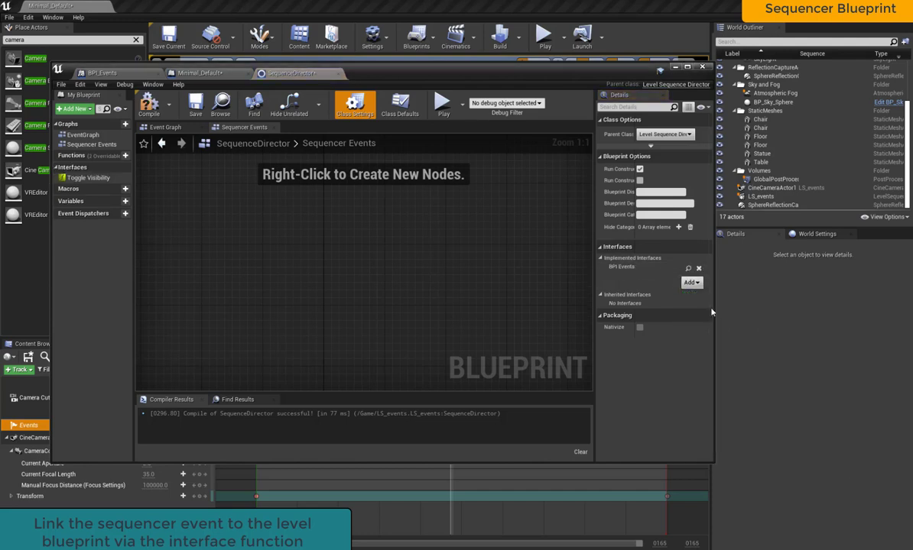
click(149, 105)
Add a MyInterface function to the director blueprint, compile it, and return to the level editor.
click(125, 156)
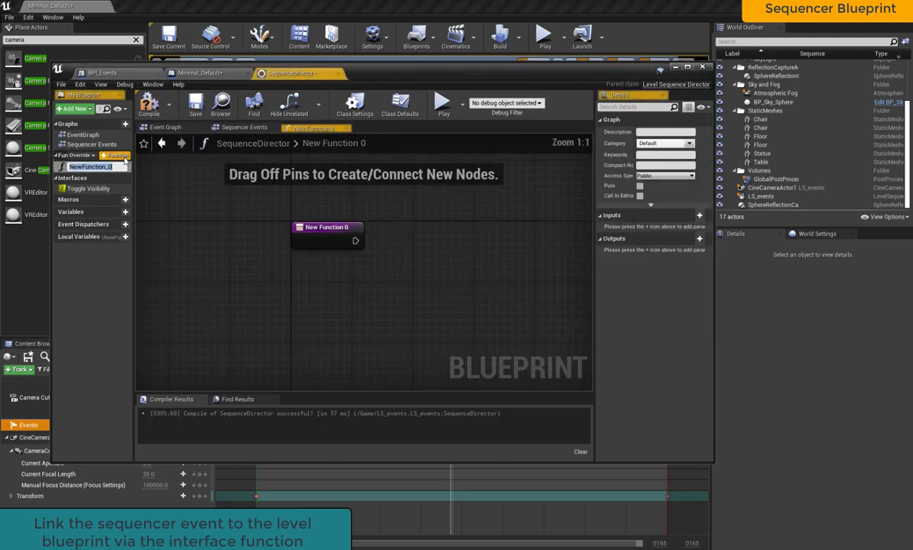
text(MyInterface)
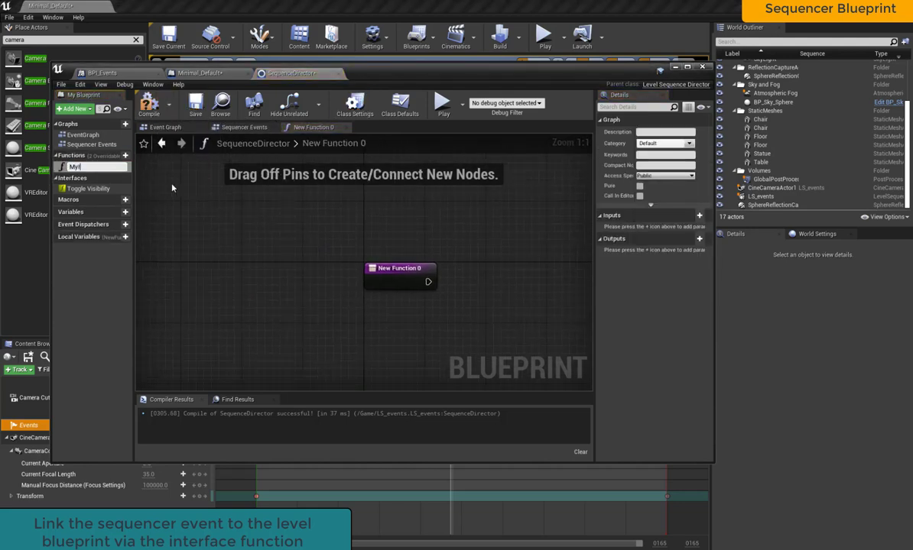
key(Return)
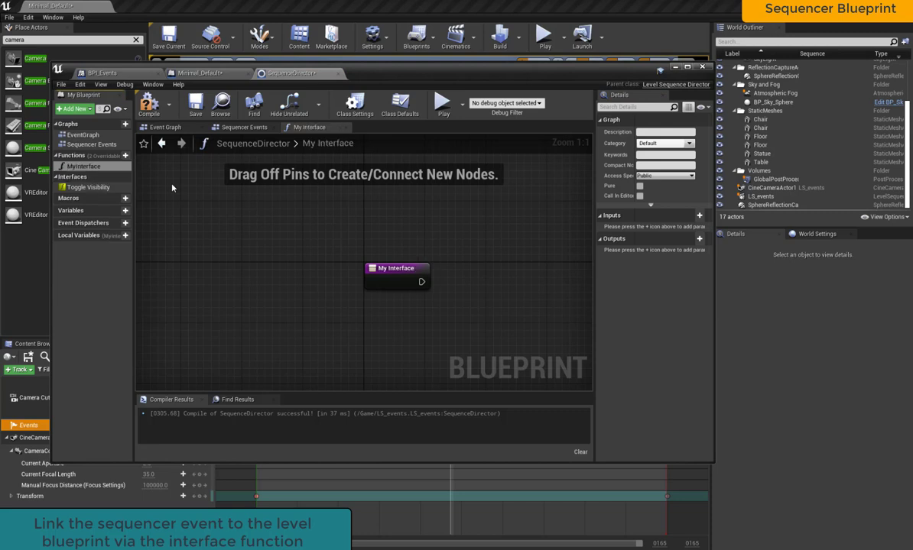
click(160, 101)
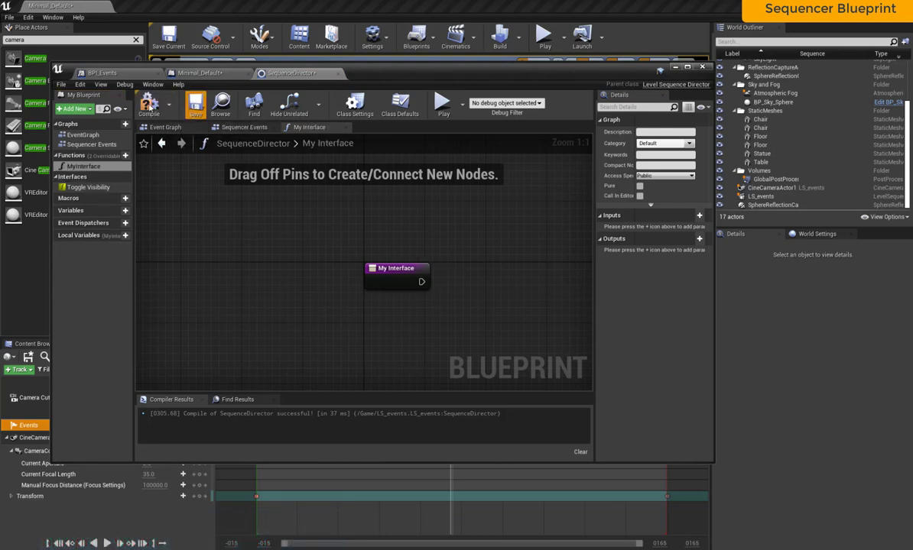
right_click(444, 289)
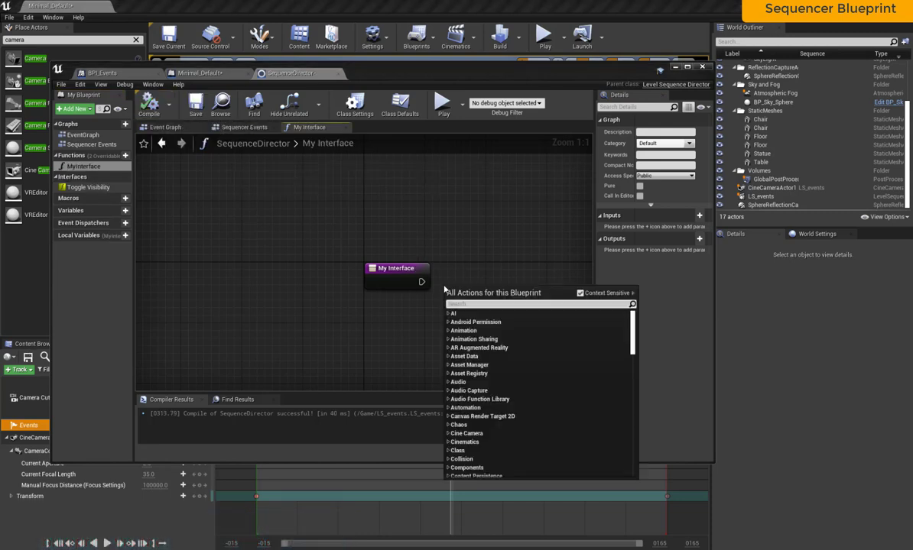
text(toggle)
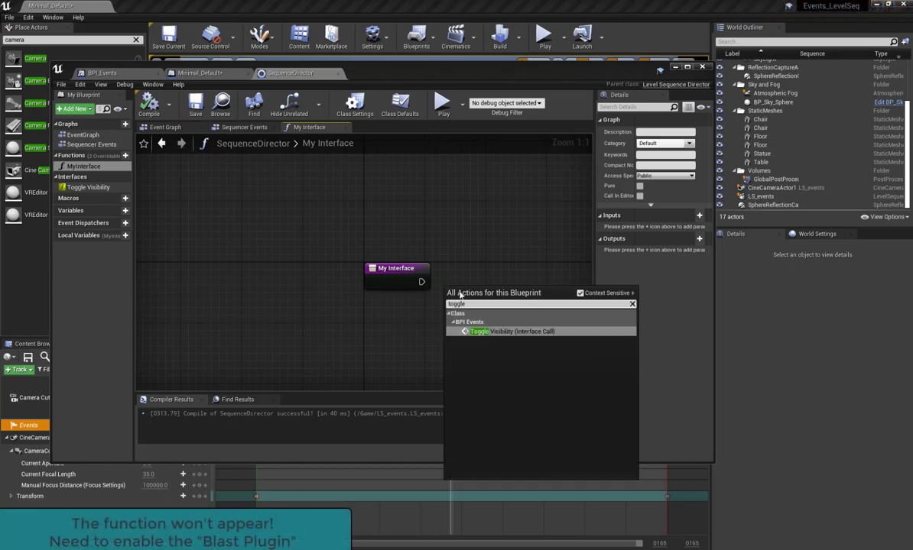
click(469, 253)
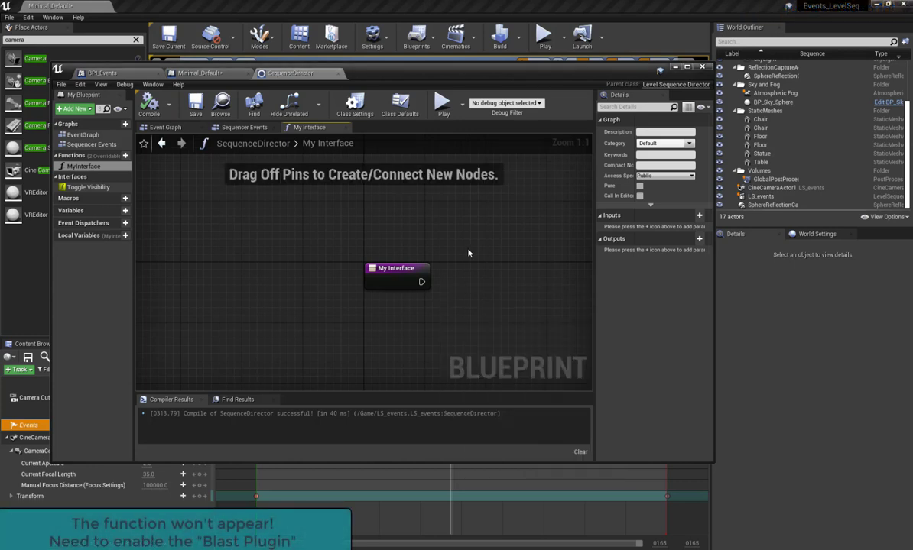
click(484, 7)
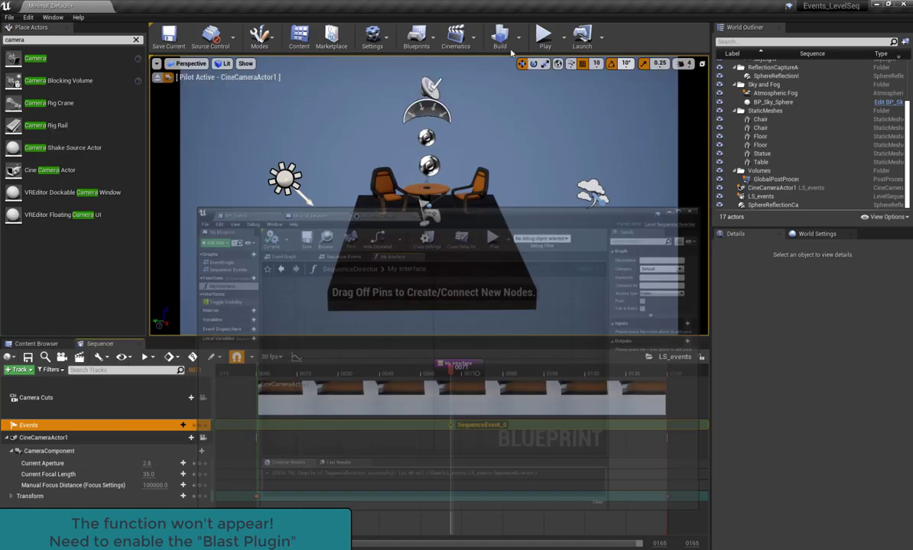
Enable the Blast Plugin from the Plugins browser and restart the editor.
click(387, 42)
click(397, 80)
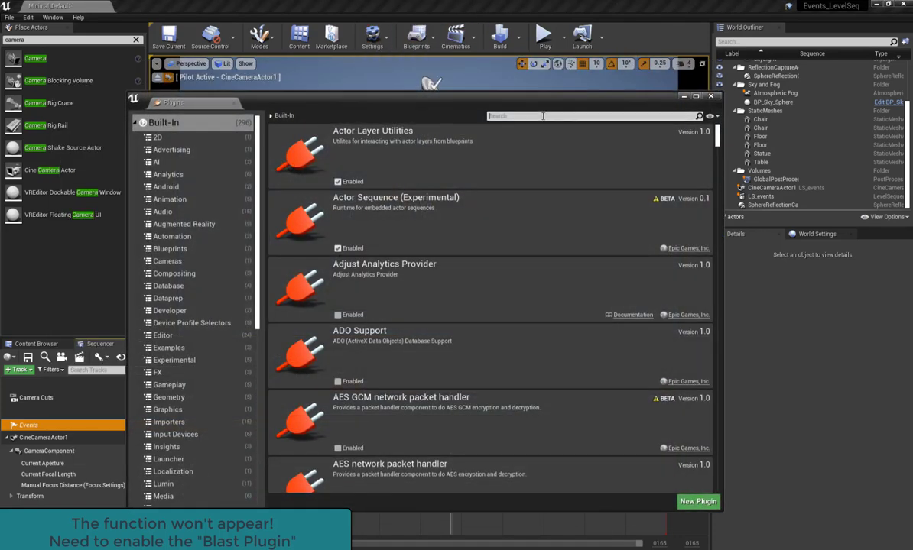
text(bla)
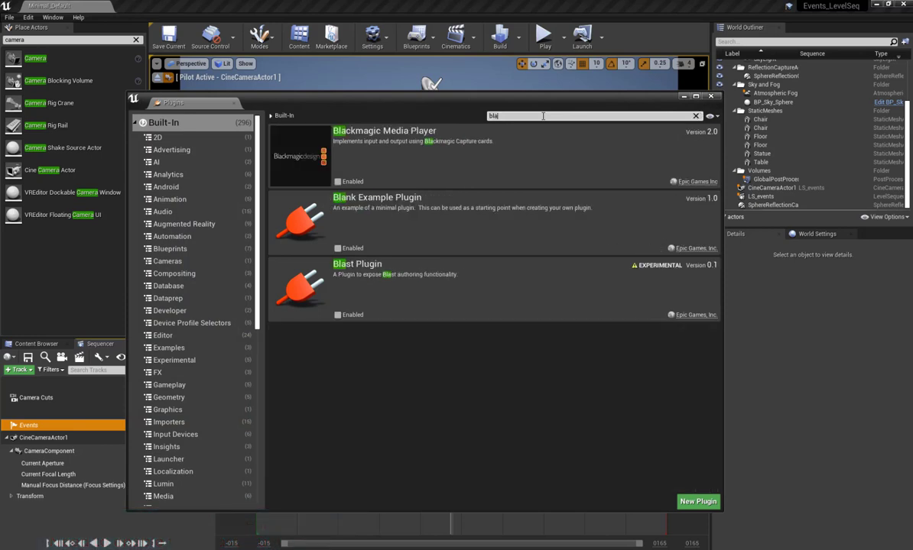
text(s)
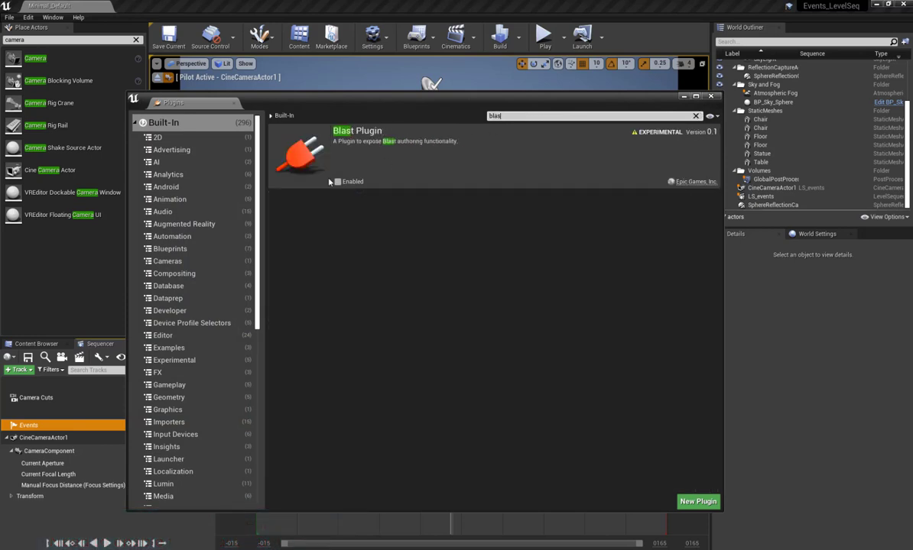
click(337, 182)
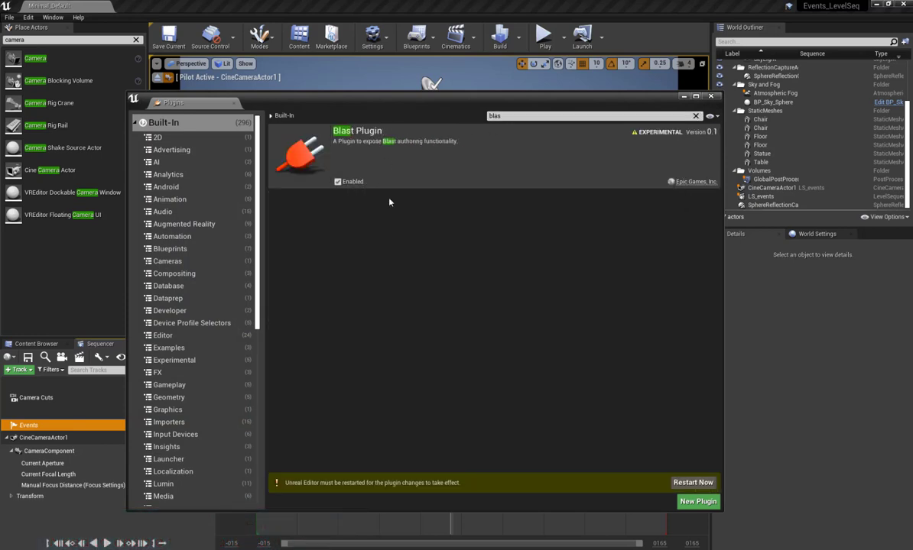
click(690, 482)
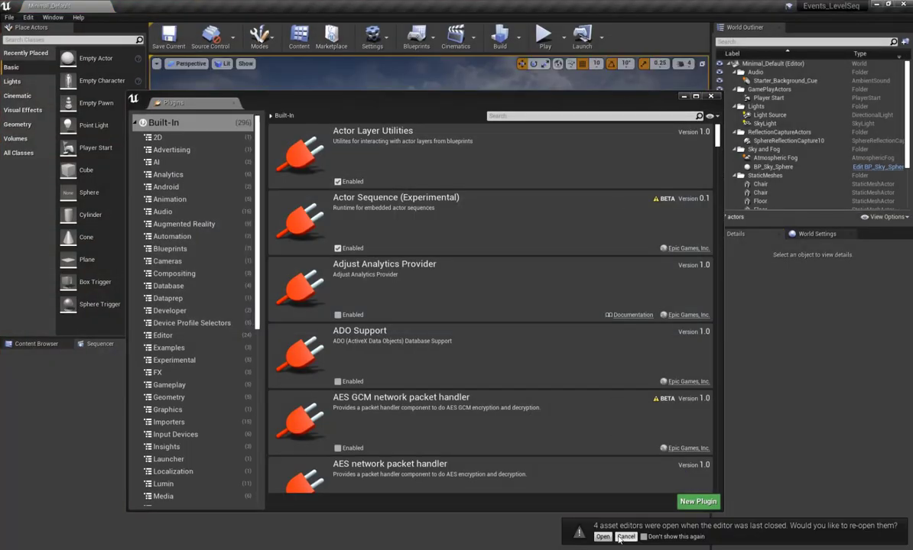
Dismiss the reopen-editors prompt, close the Plugins browser, and open the Level Blueprint.
click(625, 537)
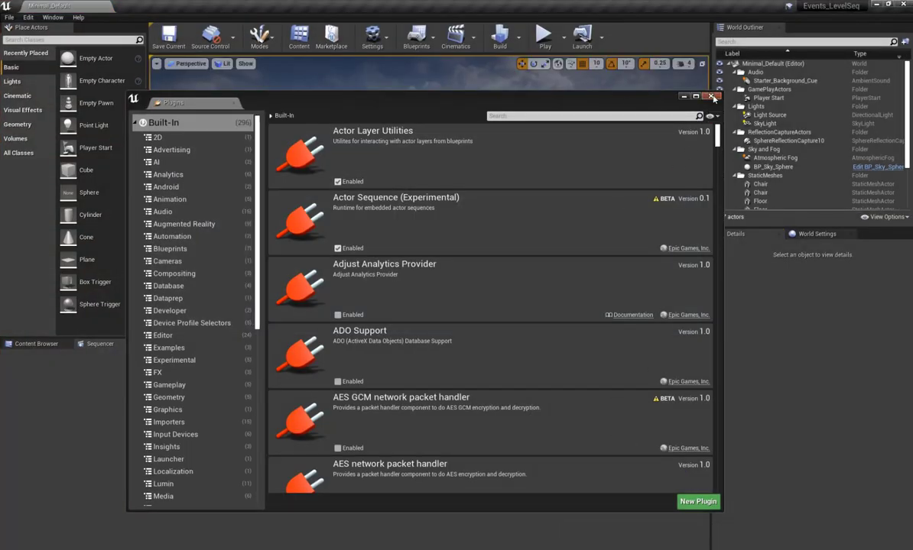
click(712, 96)
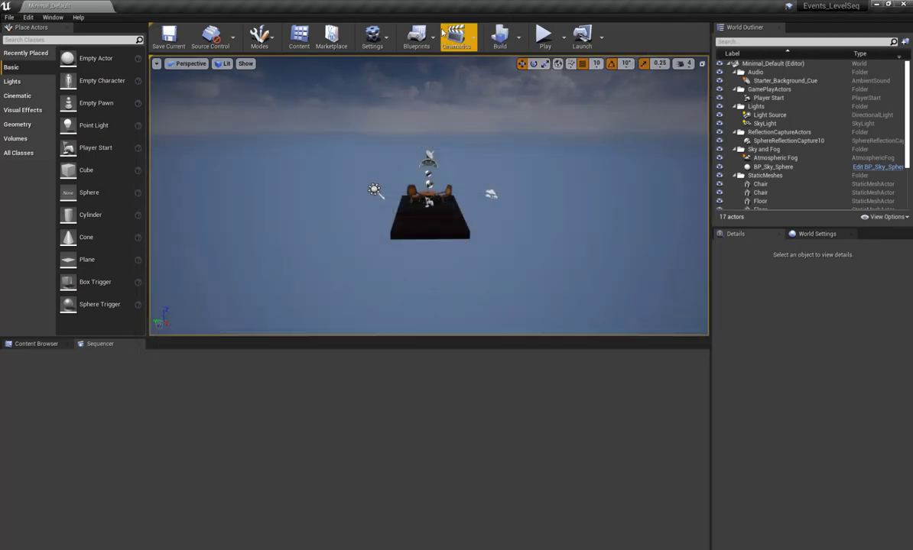
click(419, 36)
click(448, 112)
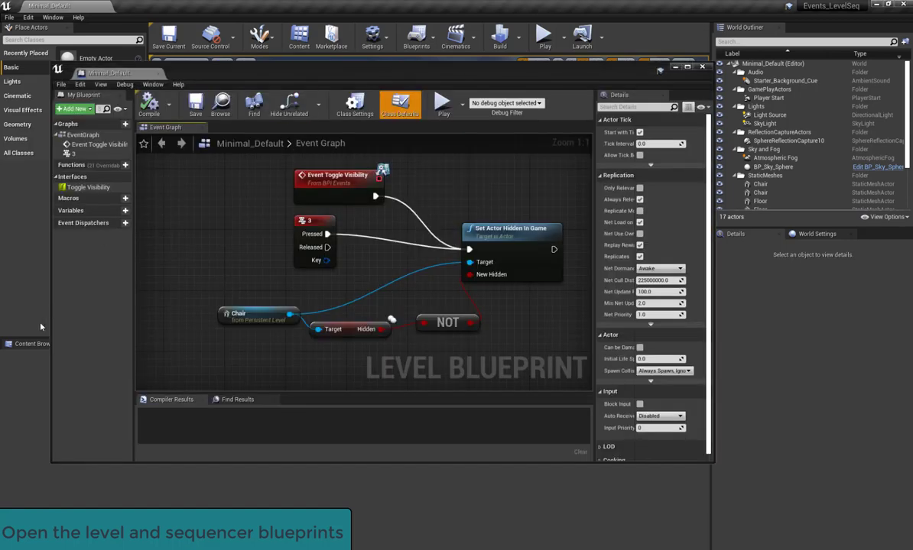
Move the Level Blueprint aside and open the event key's handler in the SequenceDirector.
drag(468, 70, 653, 65)
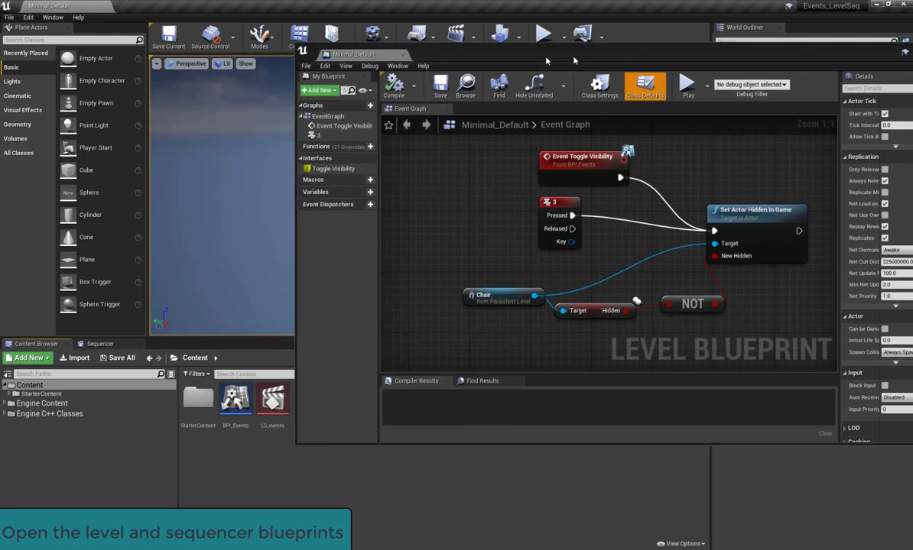
drag(487, 81, 609, 69)
click(273, 401)
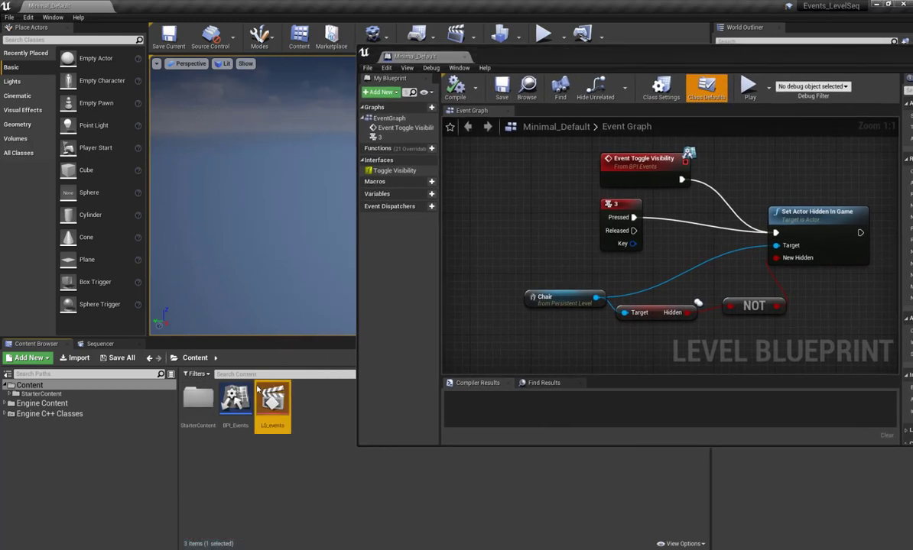
click(92, 344)
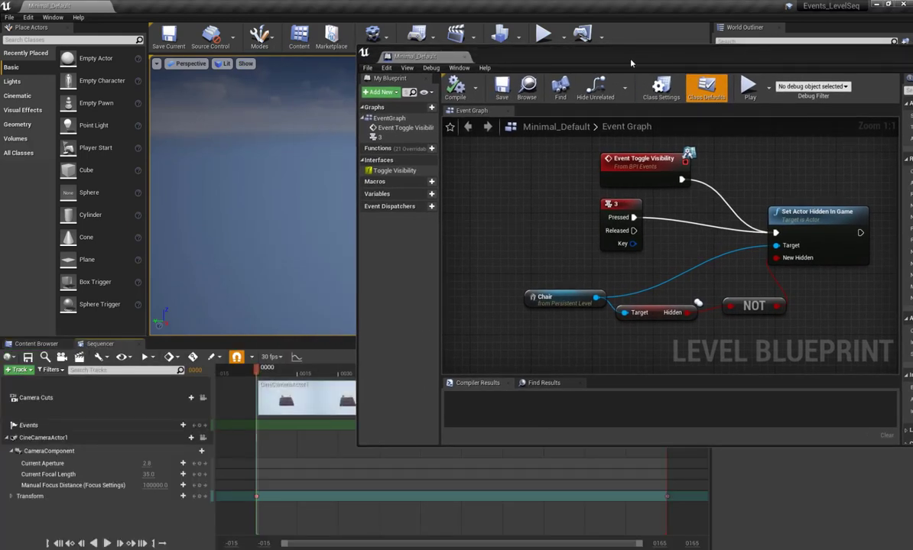
drag(631, 62, 676, 75)
drag(600, 74, 776, 109)
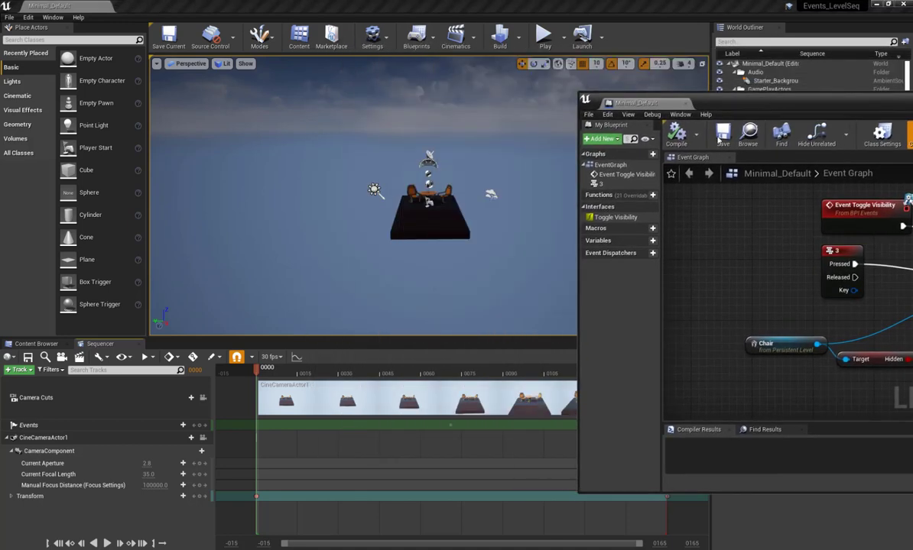
click(450, 426)
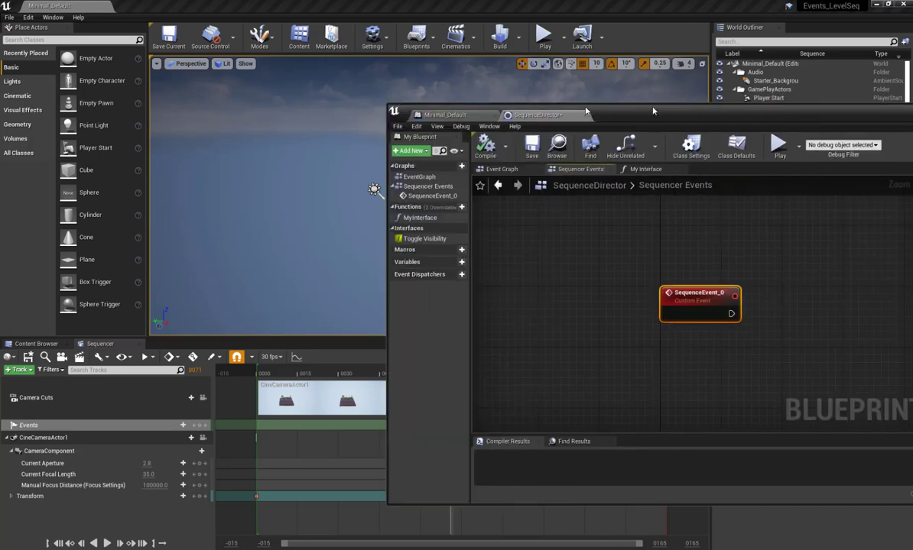
Delete the unused SequenceEvent_0 node and compile the SequenceDirector.
drag(653, 99, 354, 33)
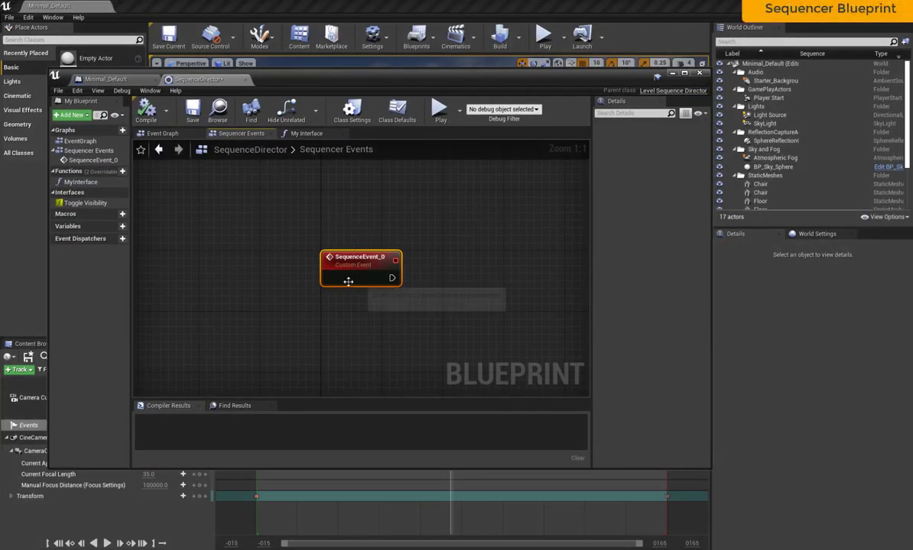
key(Delete)
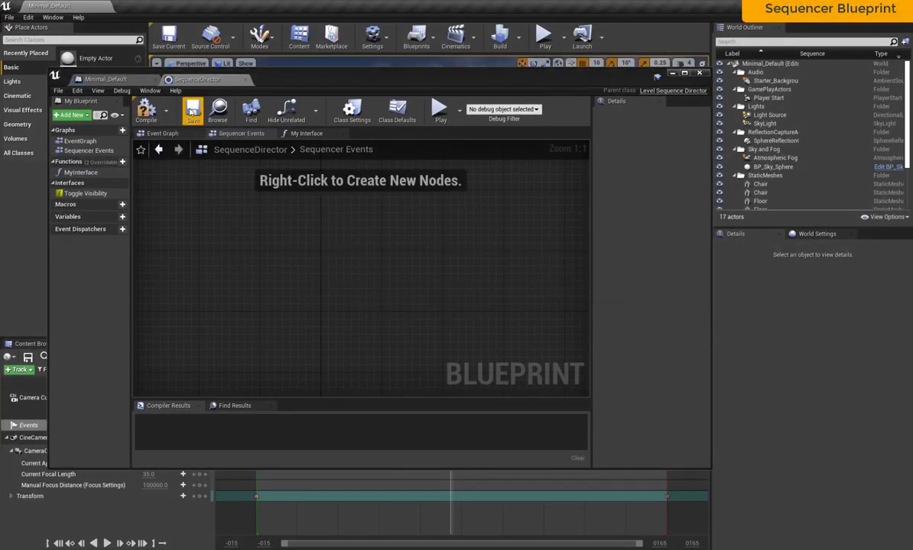
click(146, 111)
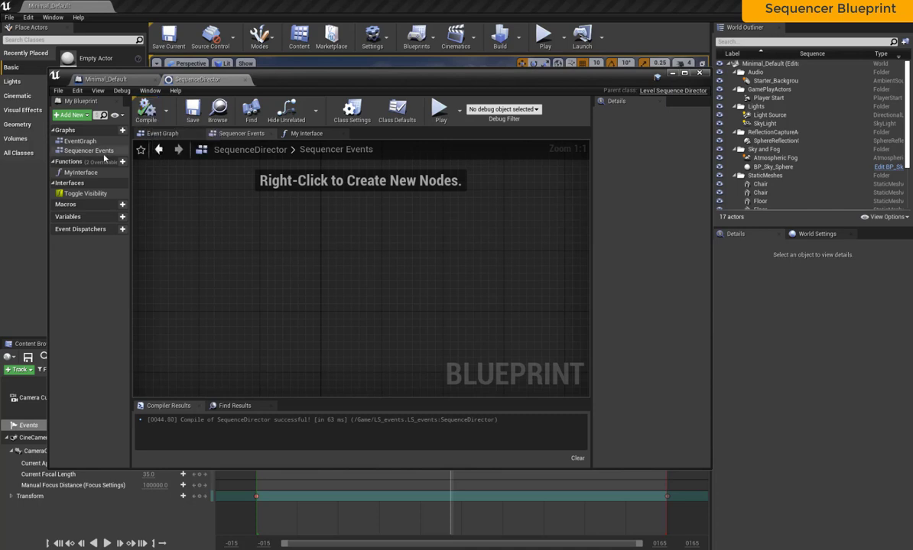
Make MyInterface call Toggle Visibility with its exec and Target wired, then recompile.
double_click(80, 172)
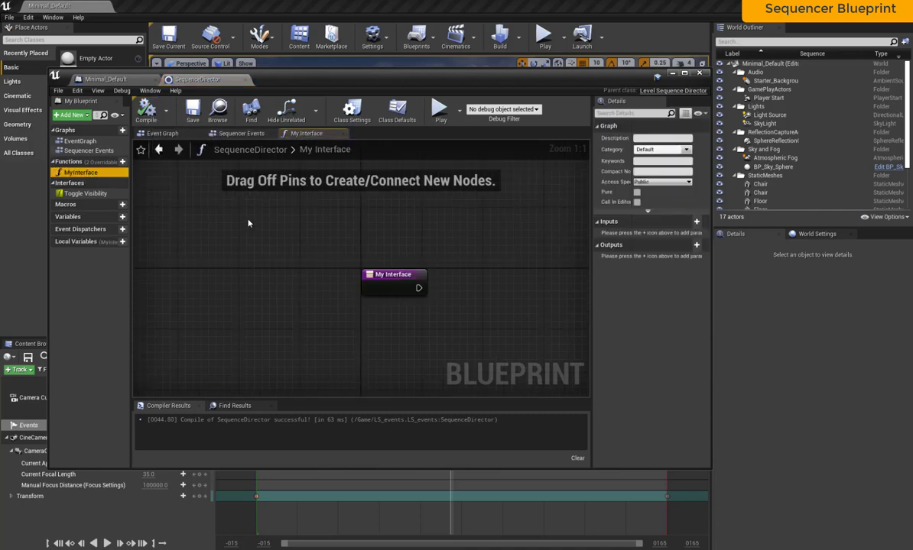
right_click(468, 290)
text(toggl)
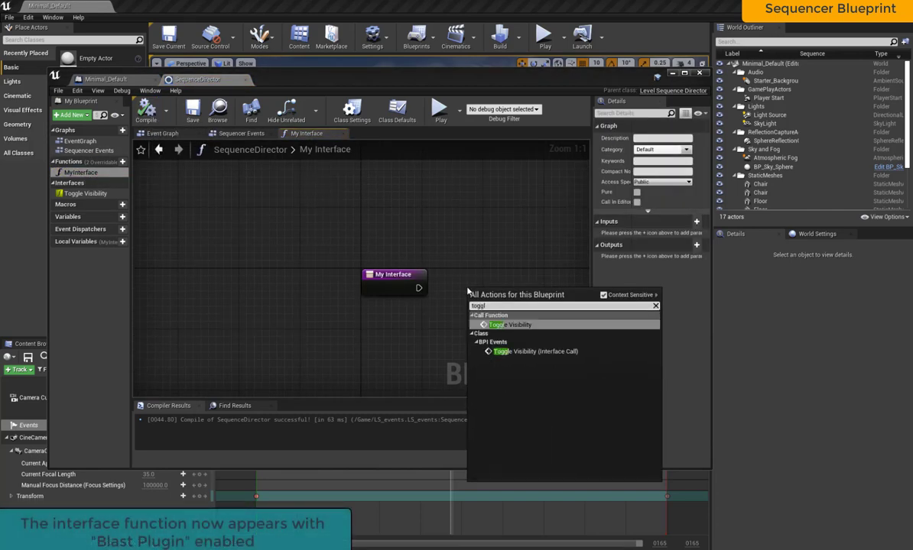
click(514, 325)
drag(475, 311, 419, 294)
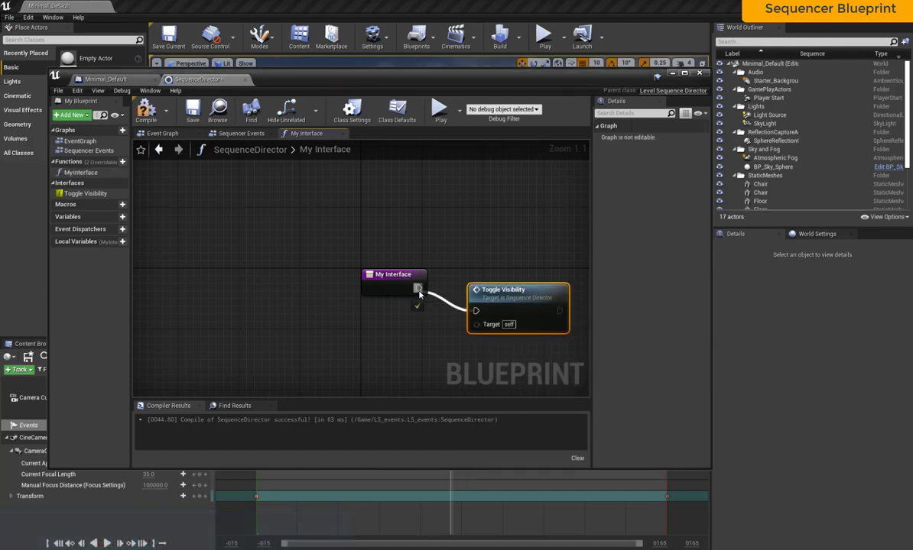
drag(474, 330, 418, 295)
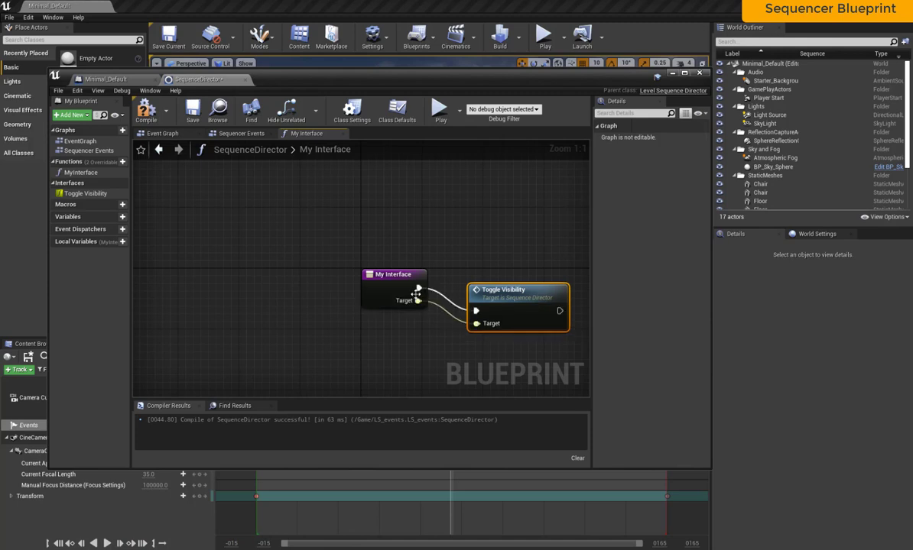
drag(497, 290, 489, 267)
click(451, 237)
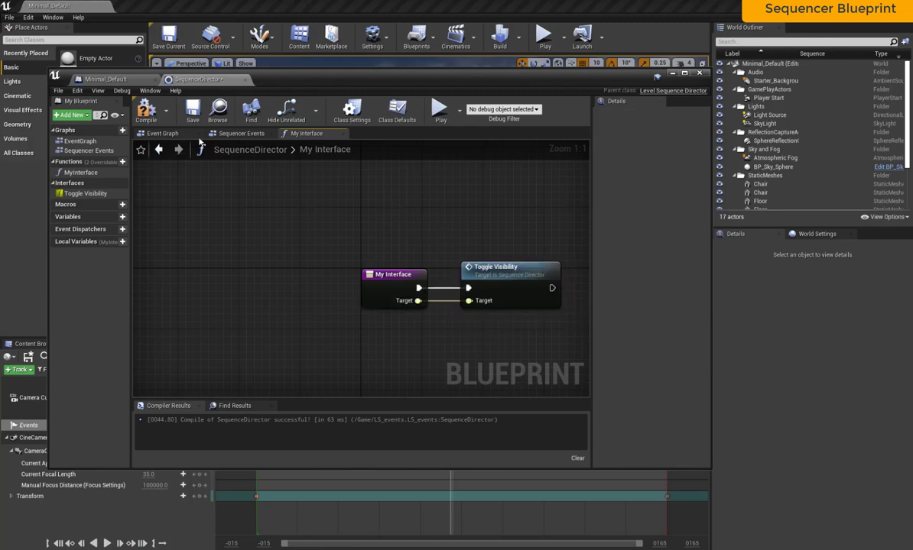
click(146, 110)
Save the SequenceDirector and clear the event binding on the key at 0071.
click(191, 111)
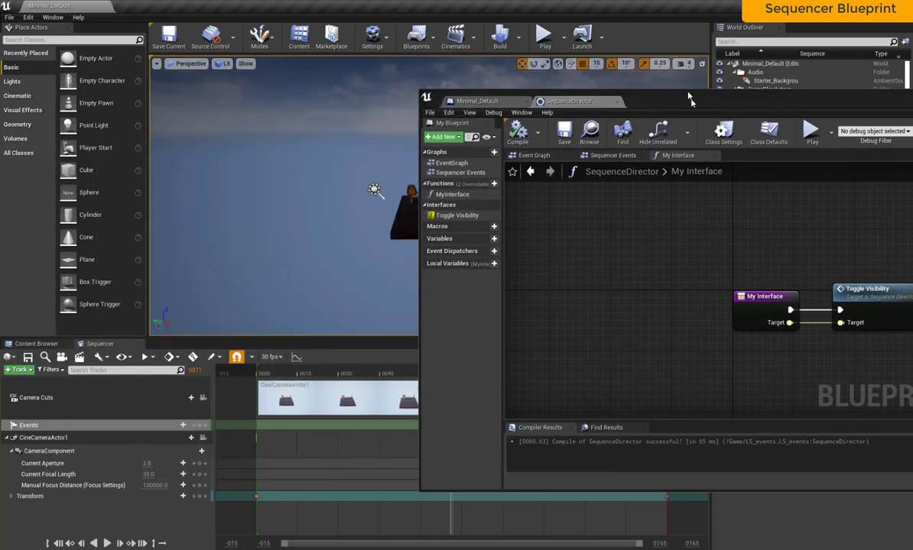
drag(146, 80, 277, 64)
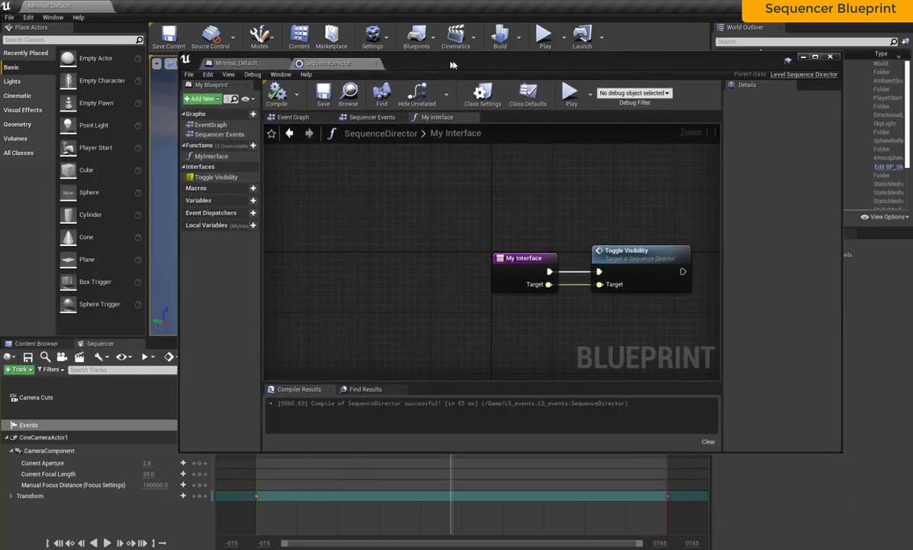
click(803, 59)
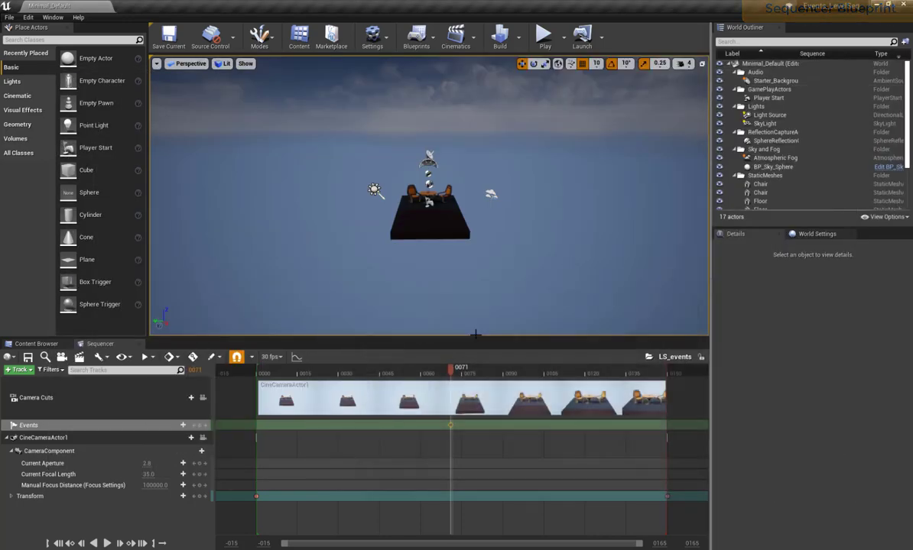
right_click(451, 425)
mouse_move(490, 429)
click(623, 455)
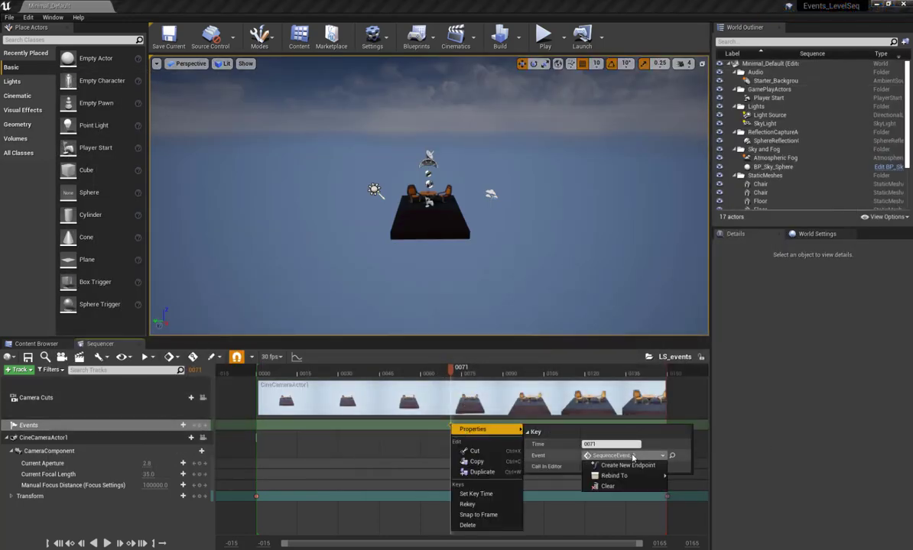
click(608, 487)
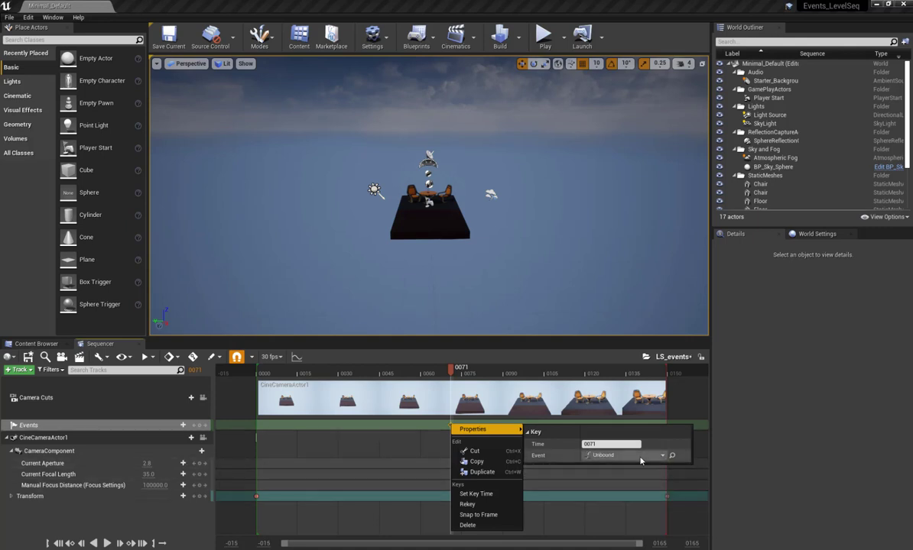
Bind the 0071 event key to My Interface, passing Target as the bound object.
click(638, 456)
mouse_move(640, 476)
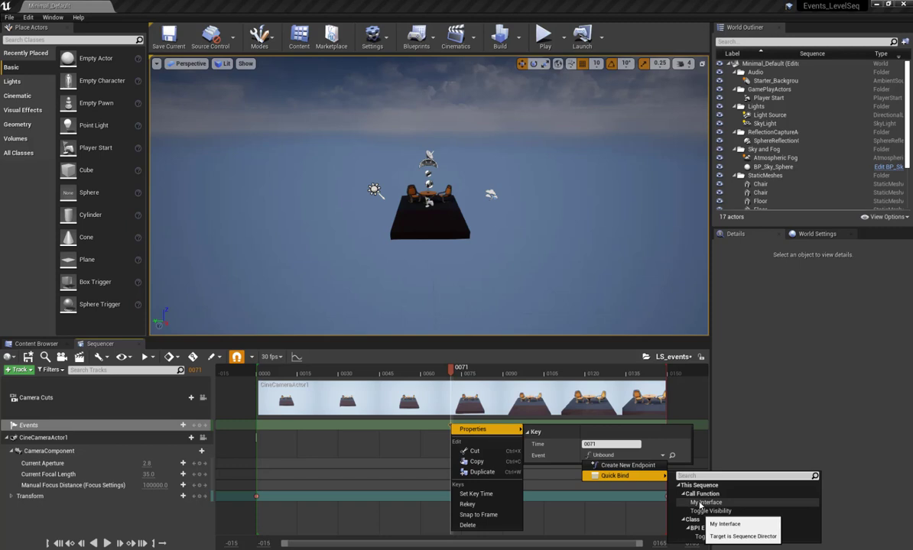
click(701, 504)
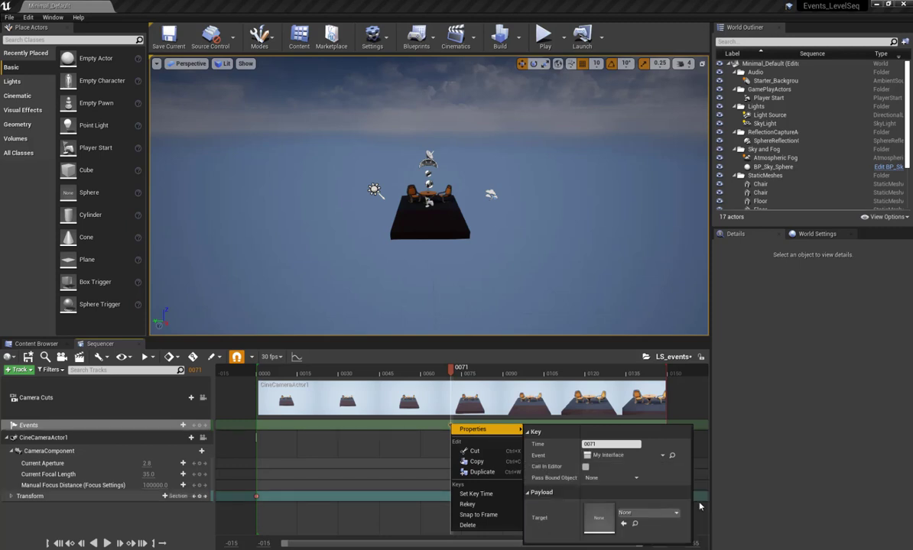
click(608, 477)
click(604, 490)
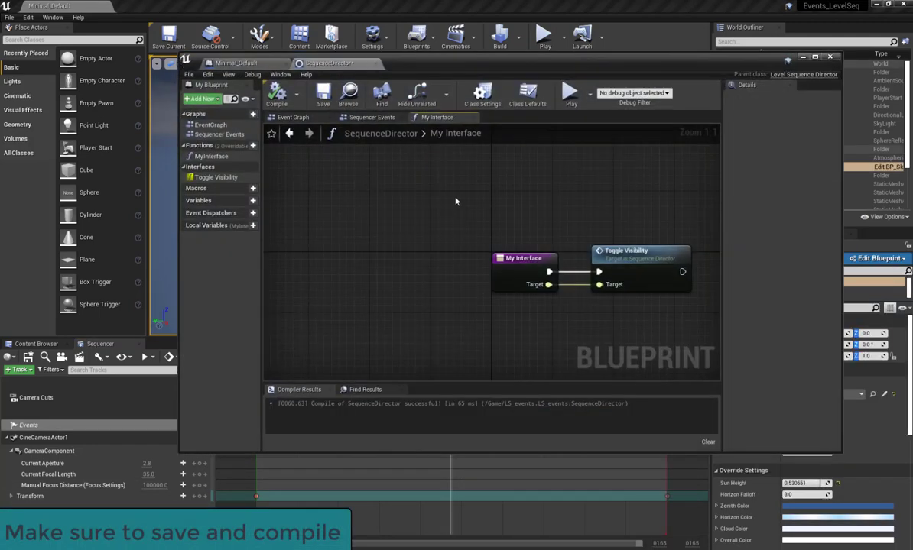
Save the SequenceDirector and place an LS_events reference in the Level Blueprint graph.
click(322, 96)
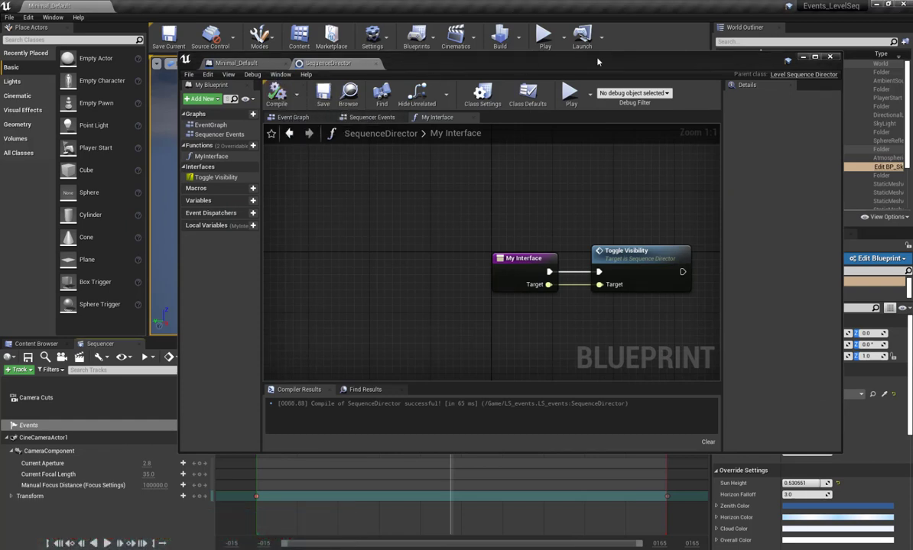
click(237, 63)
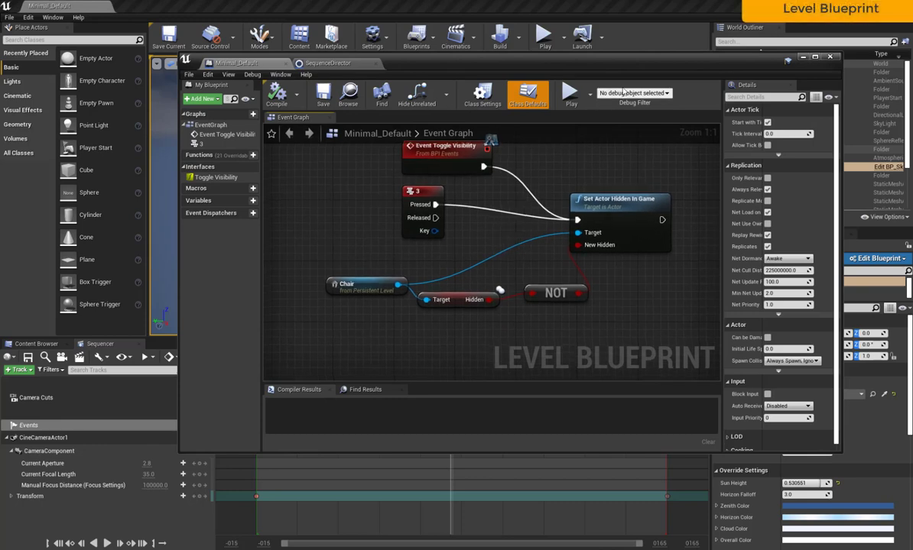
drag(570, 55, 432, 60)
scroll(811, 188, down, 3)
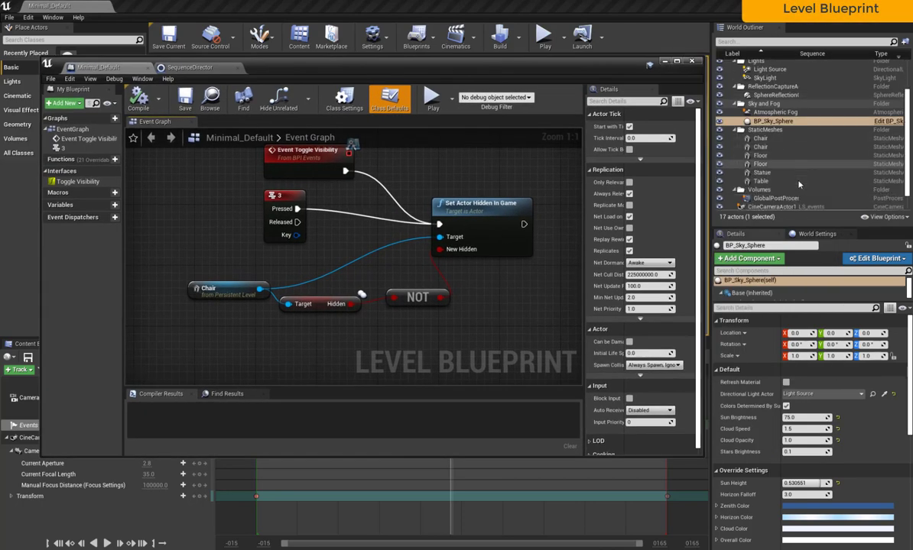
drag(802, 196, 483, 290)
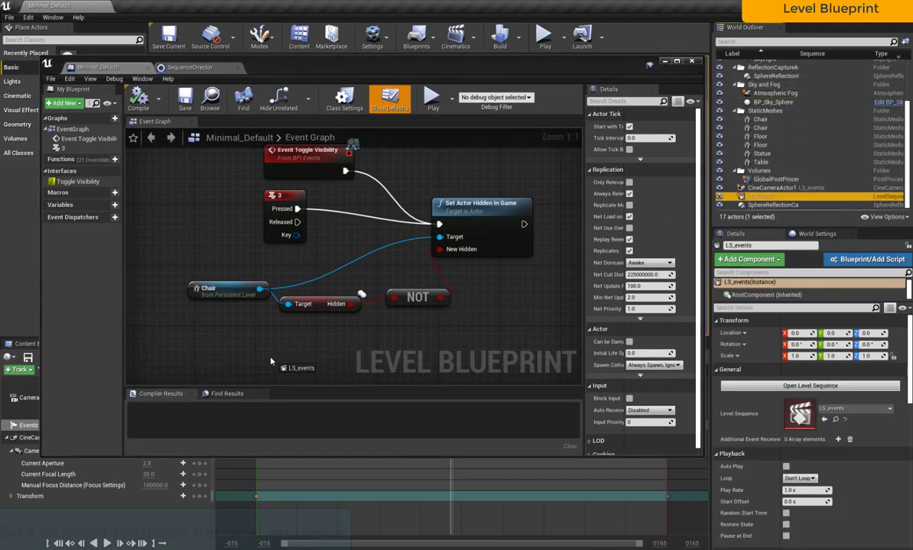
drag(271, 362, 273, 363)
Add a Play node fed by LS_events' Sequence Player and arrange the nodes.
mouse_move(320, 341)
mouse_down()
mouse_move(290, 356)
mouse_move(403, 362)
mouse_up()
text(play)
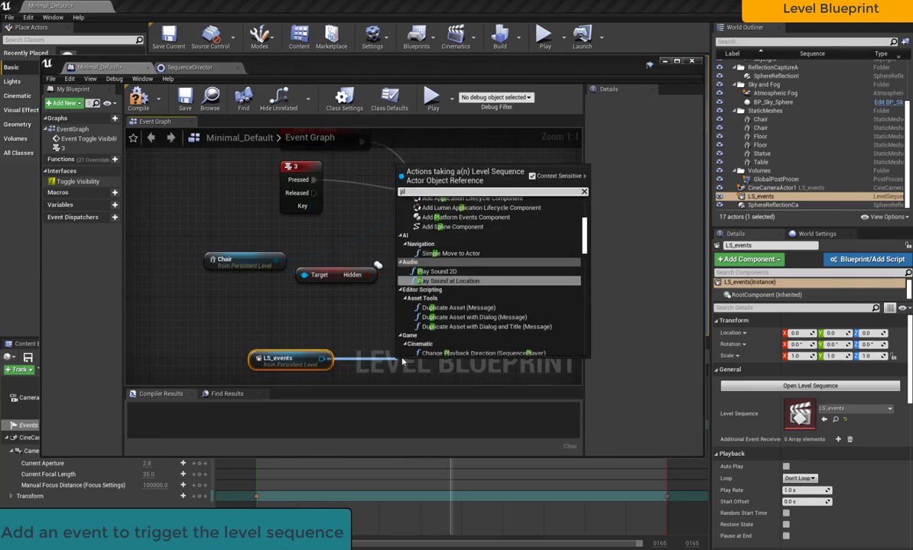
scroll(455, 336, down, 5)
scroll(457, 340, down, 2)
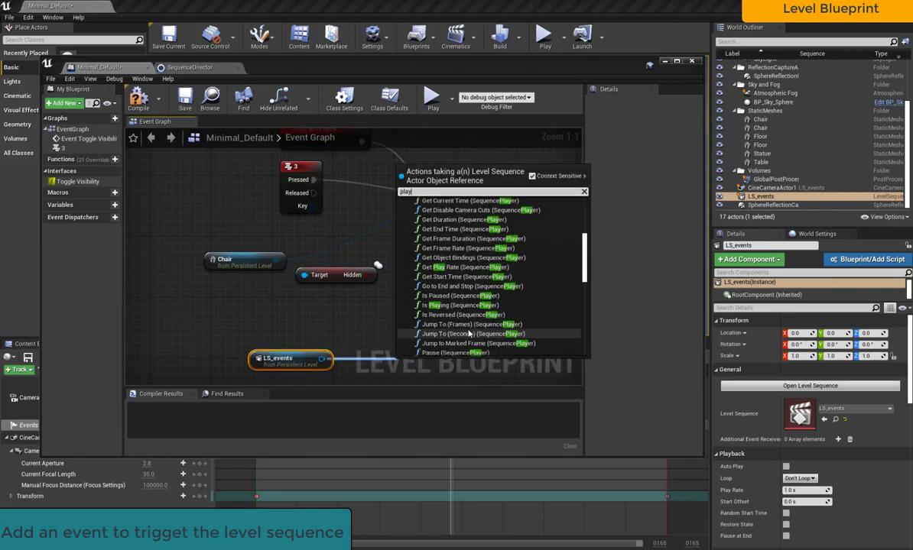
scroll(459, 344, down, 3)
click(454, 347)
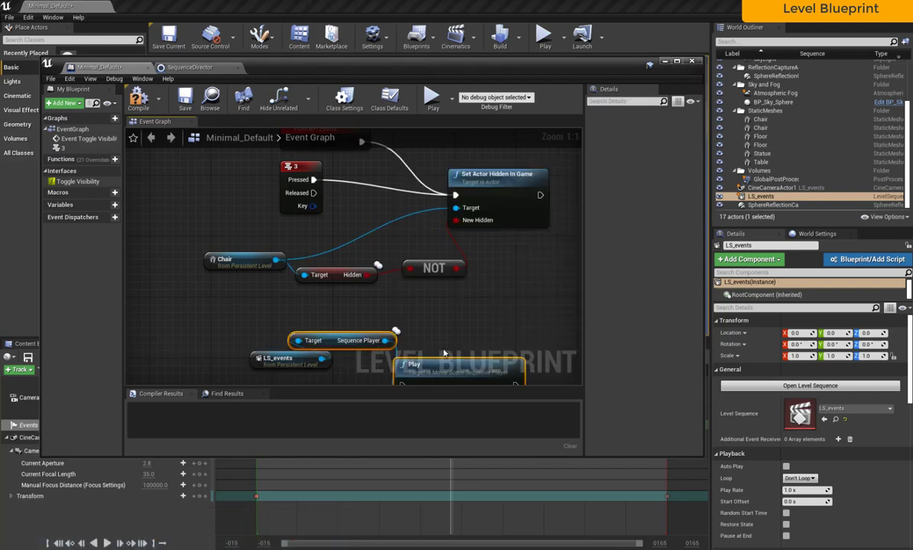
right_drag(443, 353, 458, 308)
drag(285, 310, 243, 309)
drag(333, 295, 323, 389)
drag(403, 356, 338, 296)
Add an Event BeginPlay node driving the LS_events Play node.
text(event be)
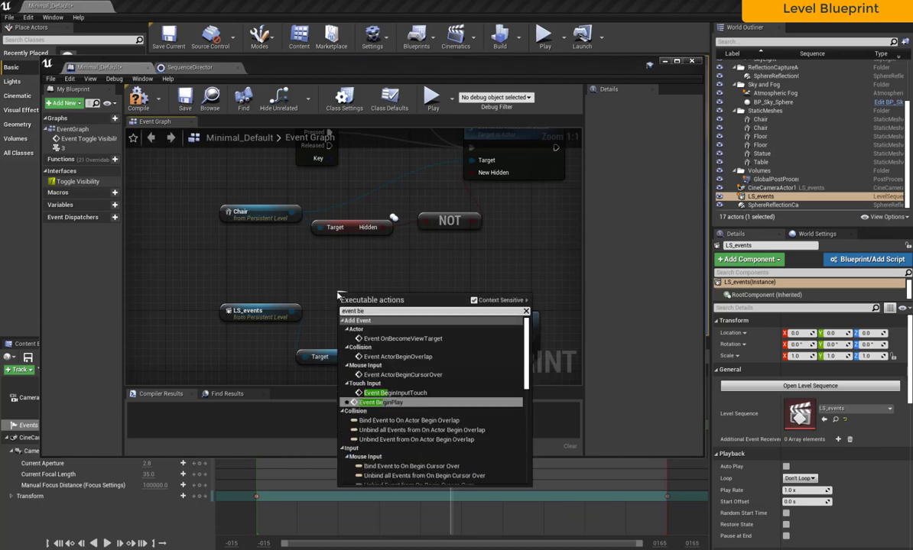
text(gin)
key(Return)
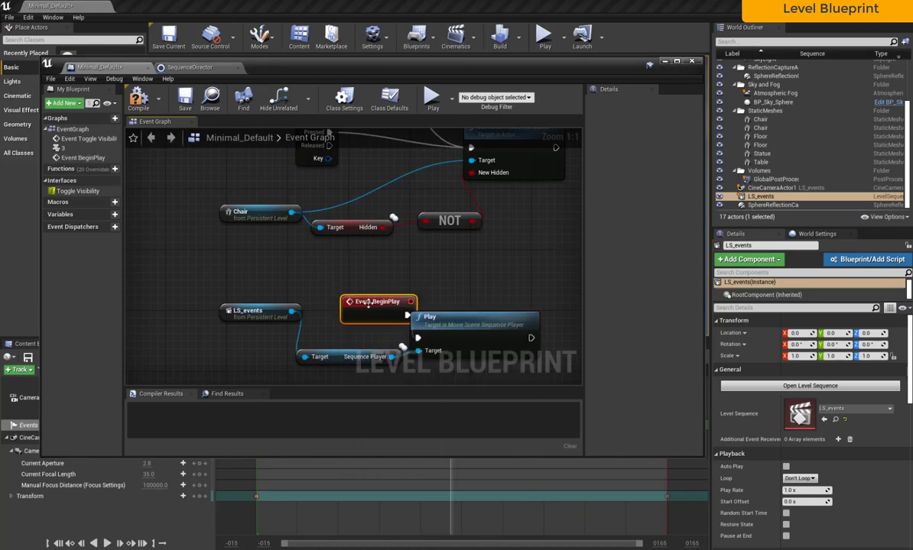
drag(367, 303, 292, 269)
scroll(382, 315, down, 2)
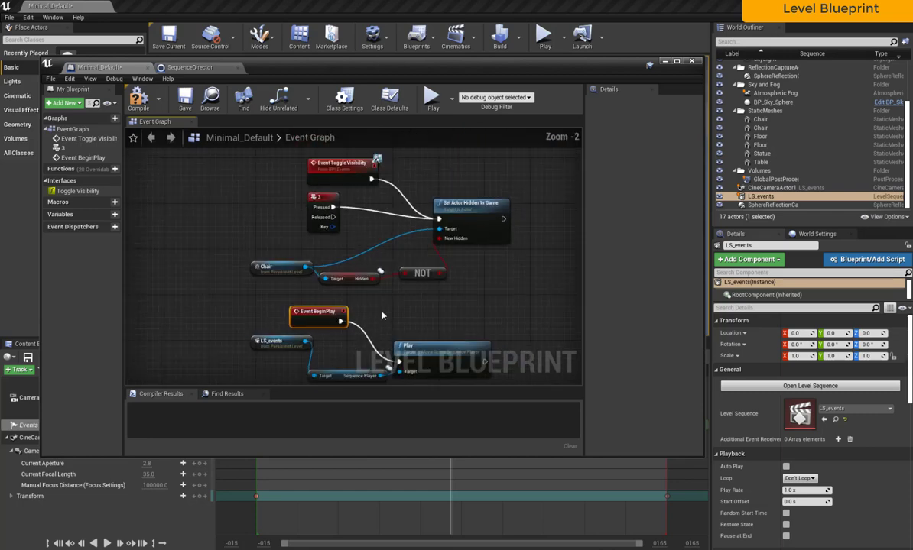
scroll(346, 300, down, 2)
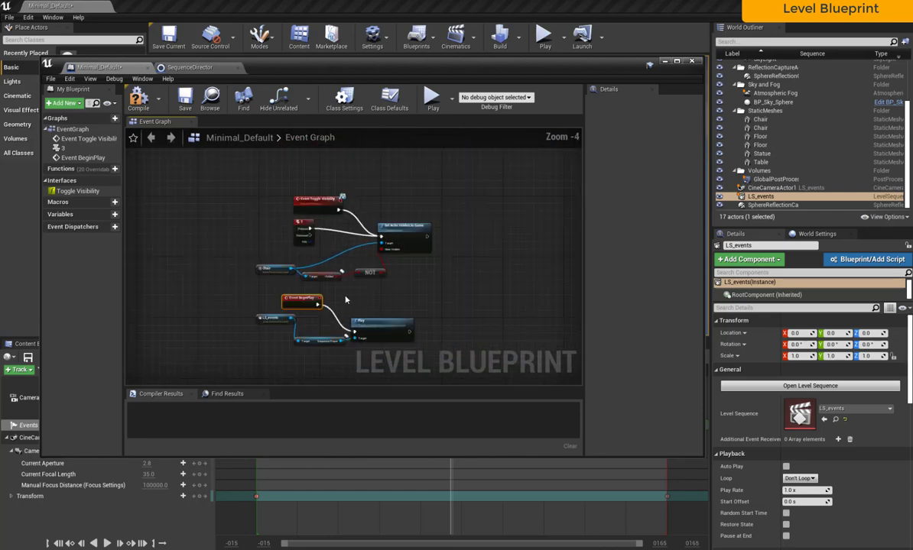
scroll(346, 300, up, 1)
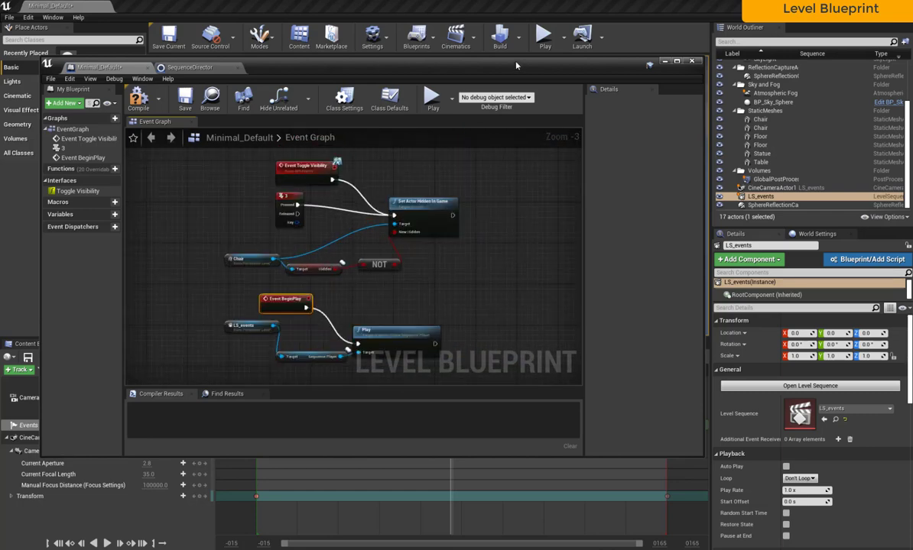
double_click(483, 61)
scroll(383, 199, up, 1)
scroll(480, 316, up, 1)
right_drag(480, 315, 509, 303)
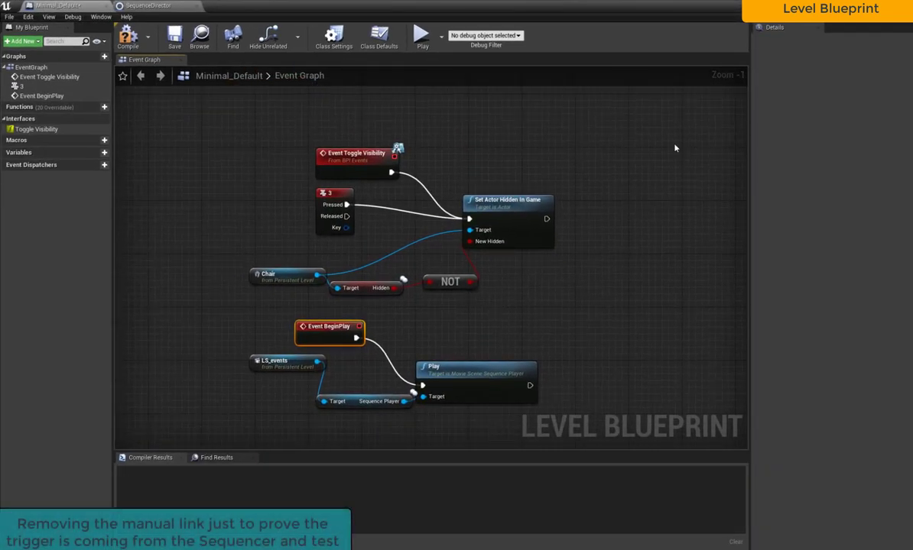
Unlink key 3 Pressed from Set Actor Hidden In Game and compile the Level Blueprint.
key(F7)
ctrl+drag(346, 204, 377, 197)
key(Escape)
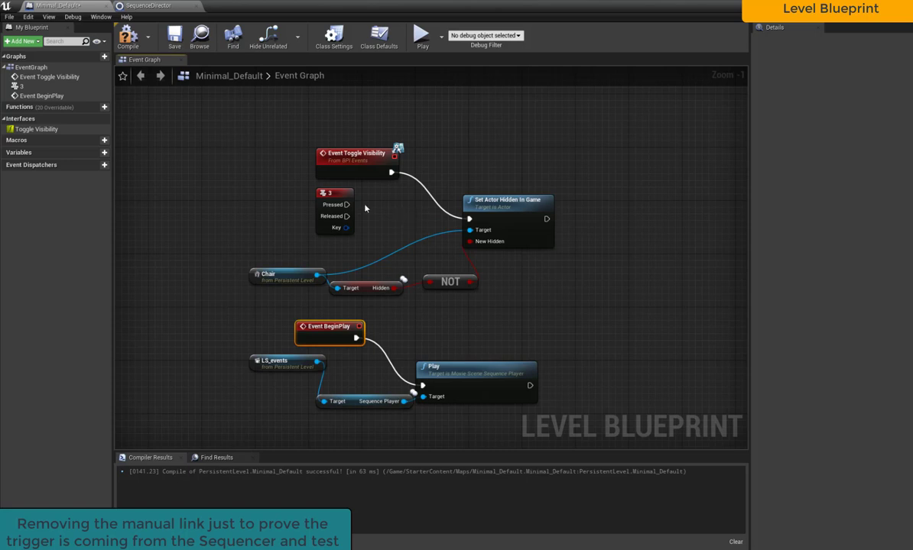
click(126, 34)
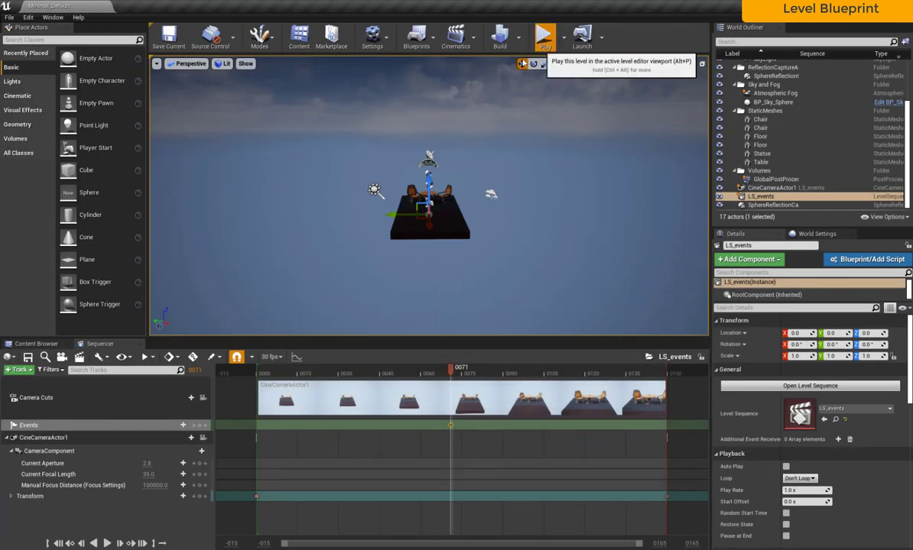
click(541, 36)
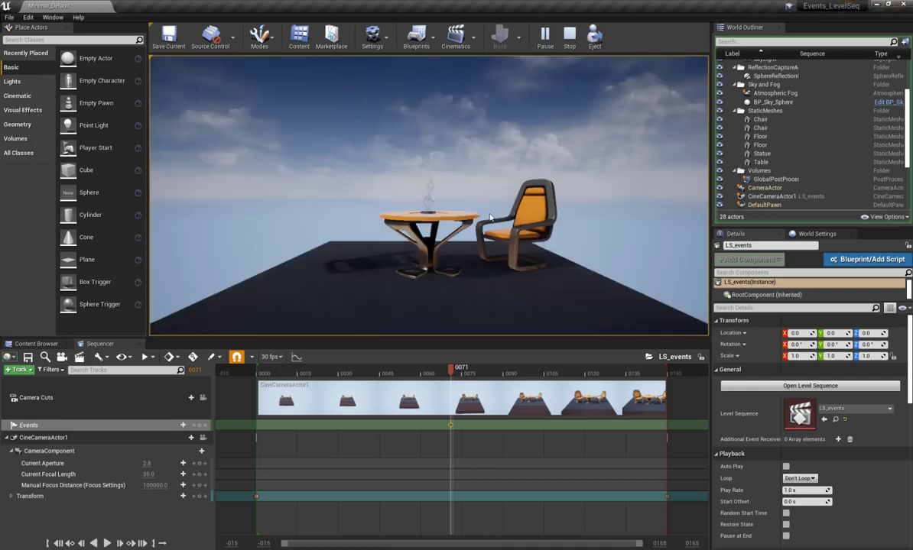
key(Escape)
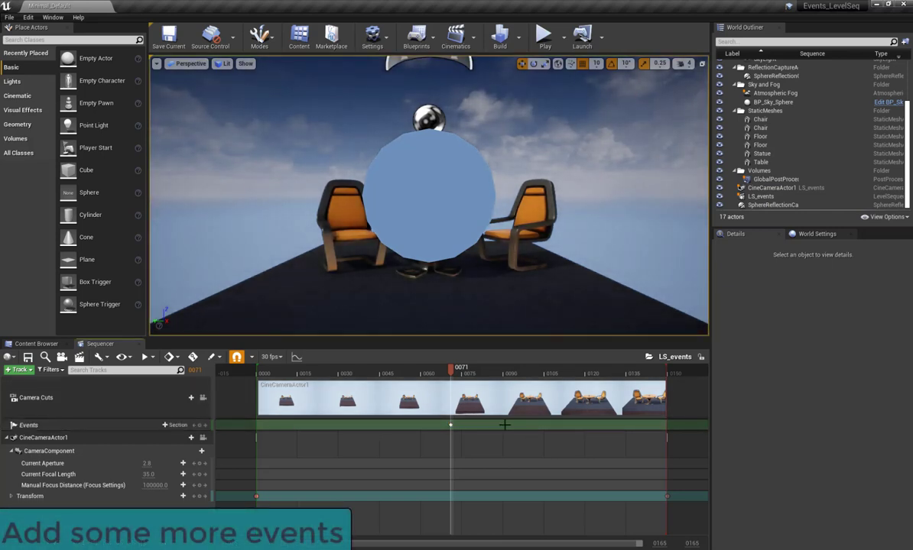
Add extra event keys on the Events track at frames 0105 and 0029.
click(200, 429)
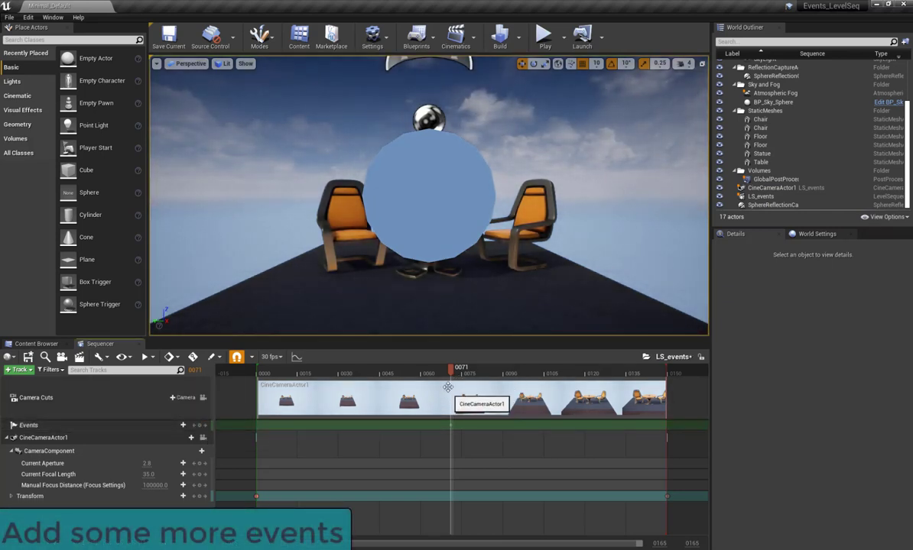
drag(450, 370, 544, 370)
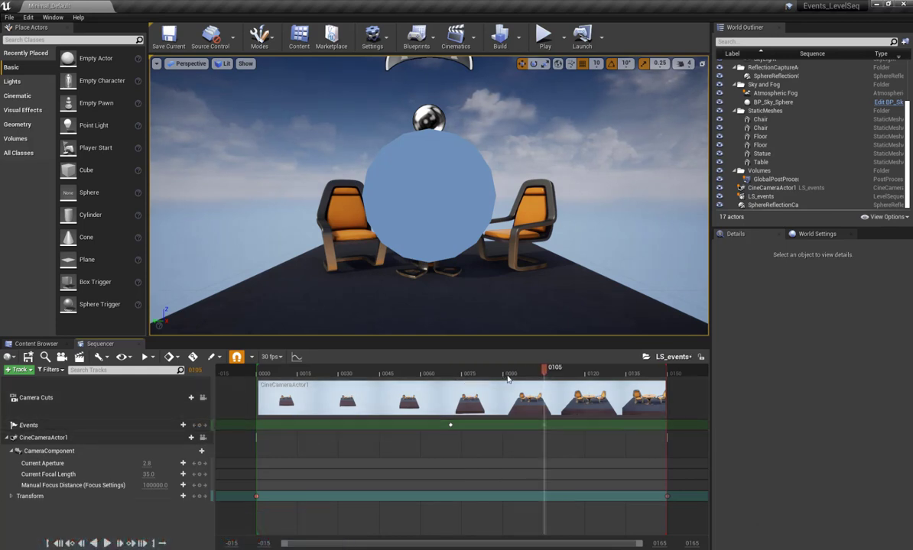
drag(367, 375, 336, 371)
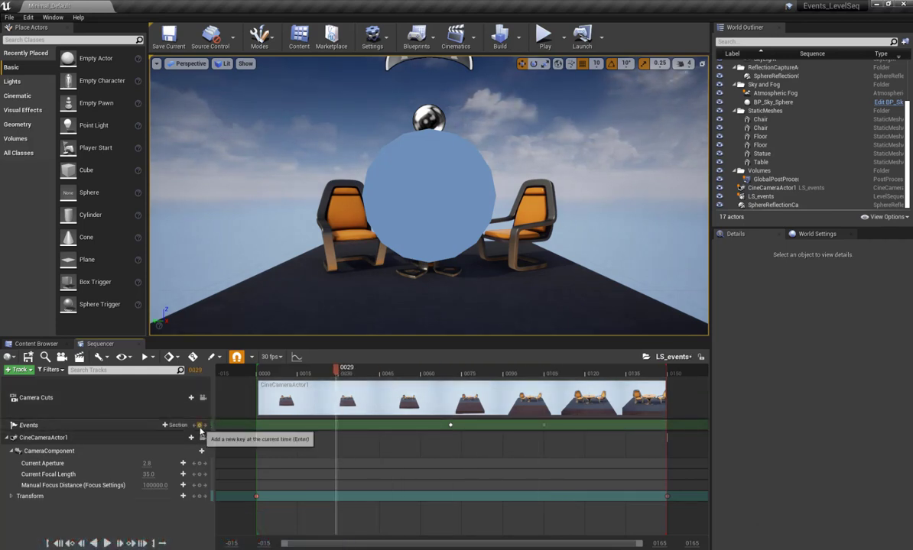
click(334, 425)
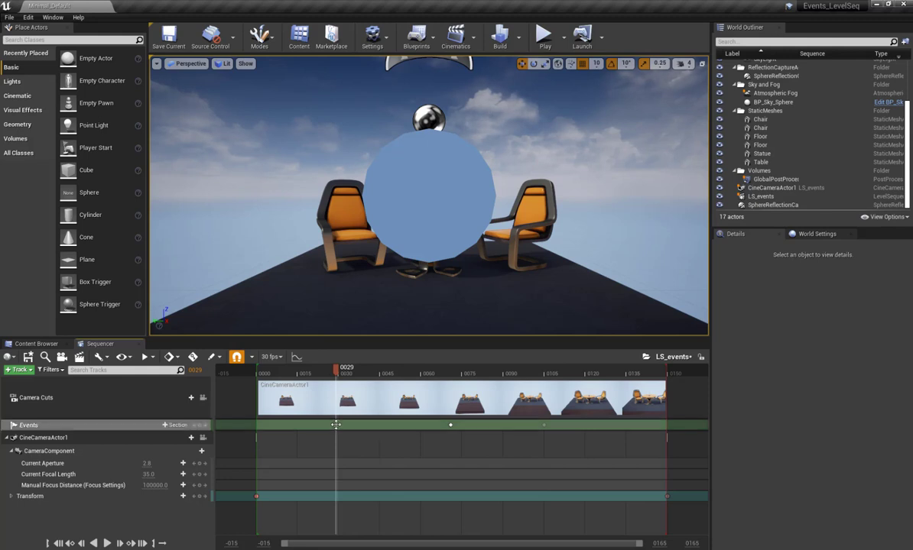
Bind the 0029 key to My Interface, passing Target as the bound object.
right_click(335, 426)
click(506, 456)
mouse_move(534, 479)
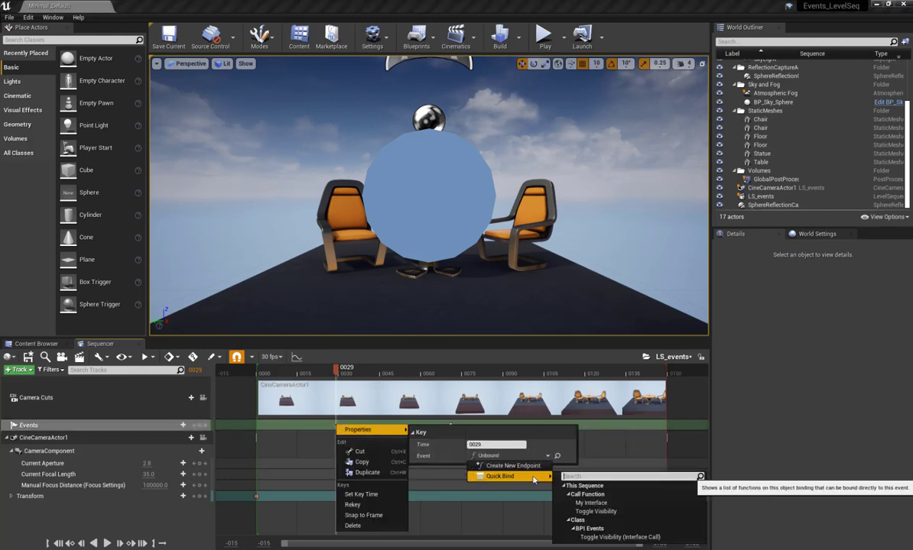
click(600, 503)
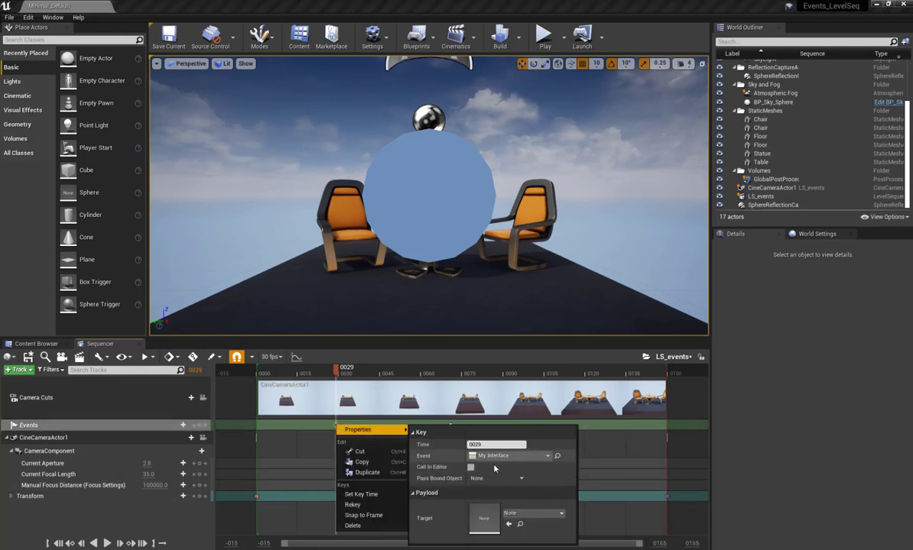
click(496, 478)
click(489, 491)
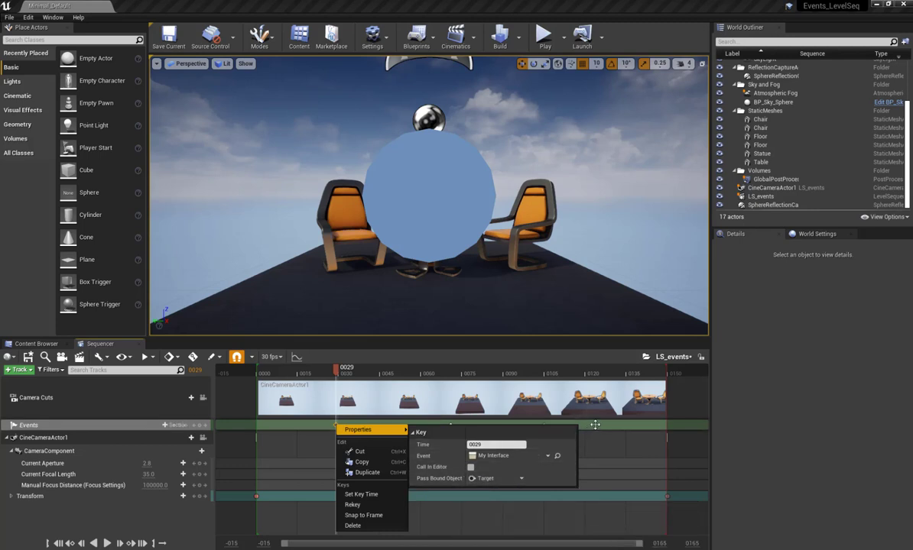
click(569, 425)
Bind the 0105 key to My Interface as well.
click(542, 424)
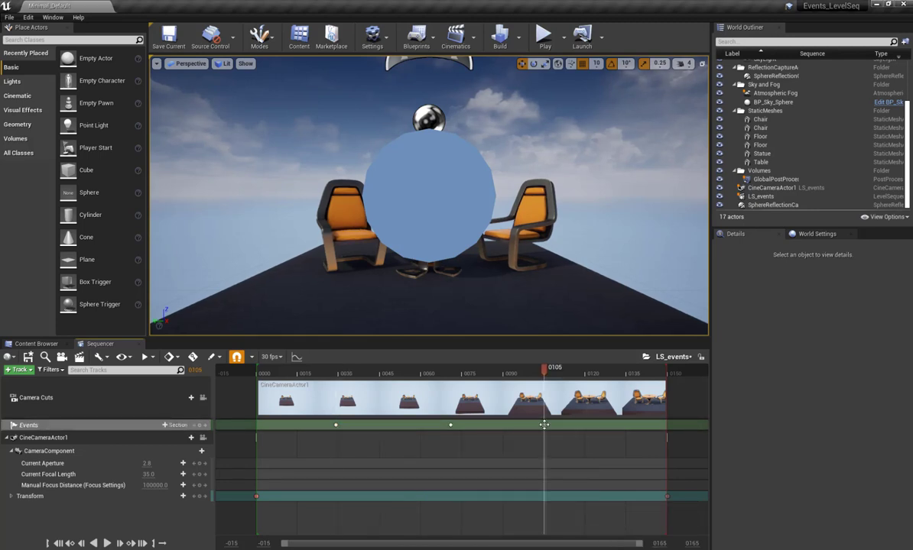
right_click(544, 424)
mouse_move(586, 433)
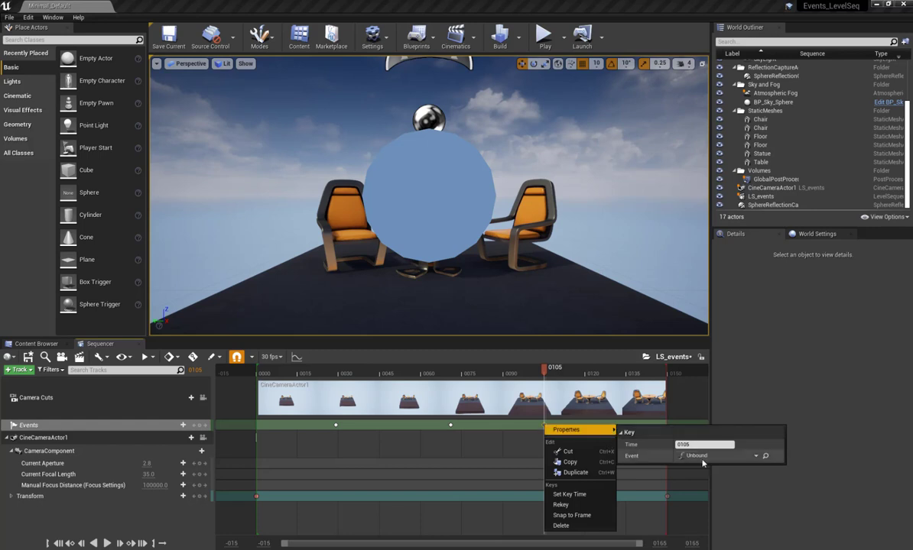
mouse_move(734, 477)
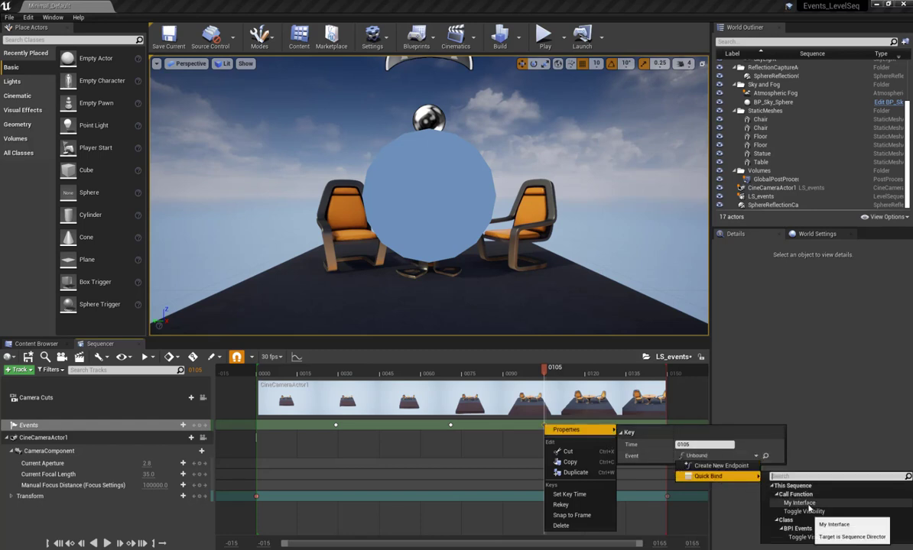
click(769, 498)
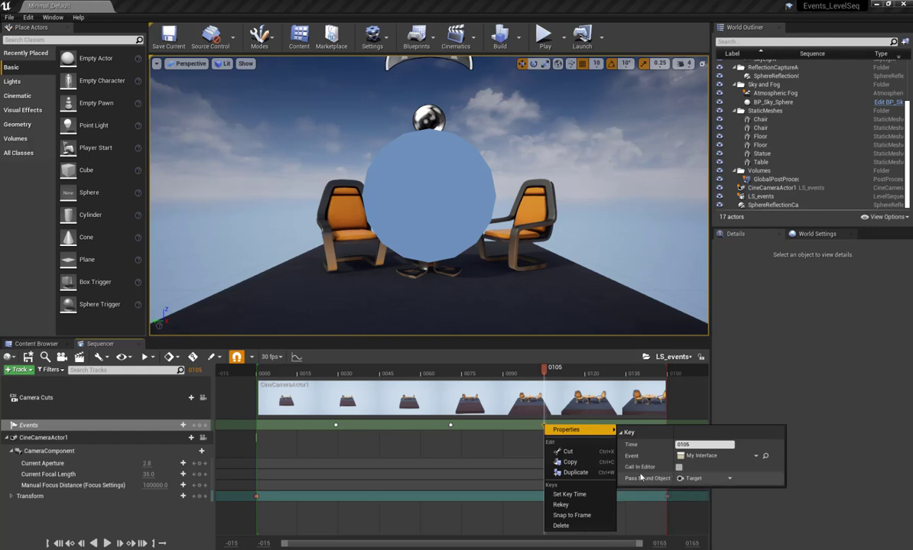
click(502, 444)
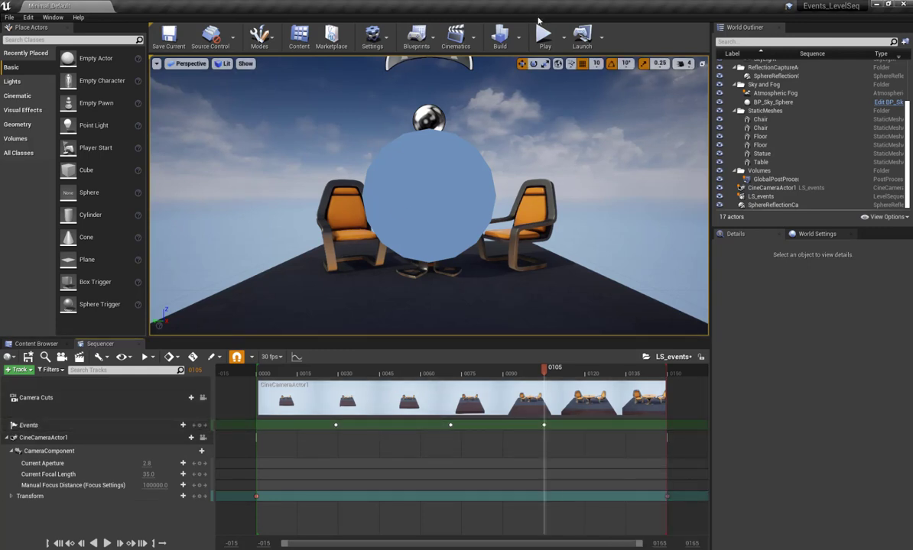
Test-play the level, recompile and save the SequenceDirector, then play the level again.
click(538, 52)
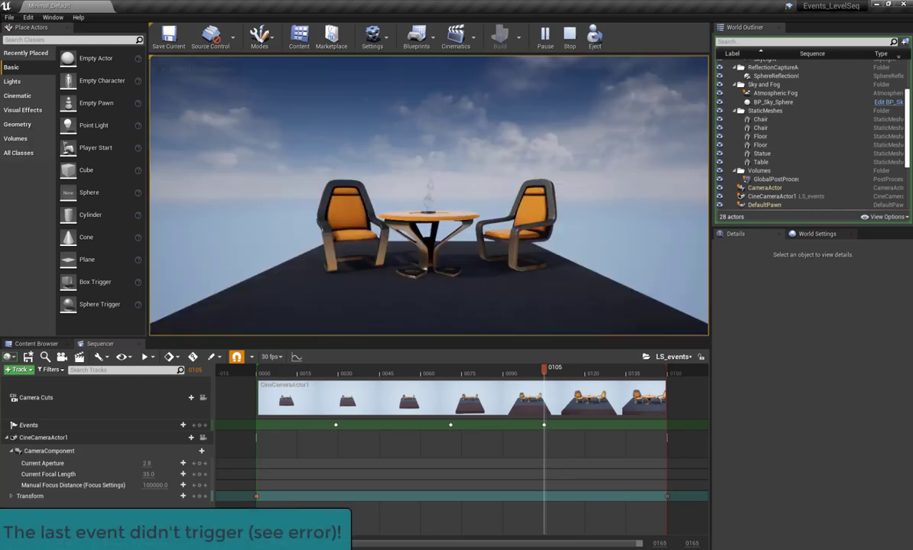
key(Escape)
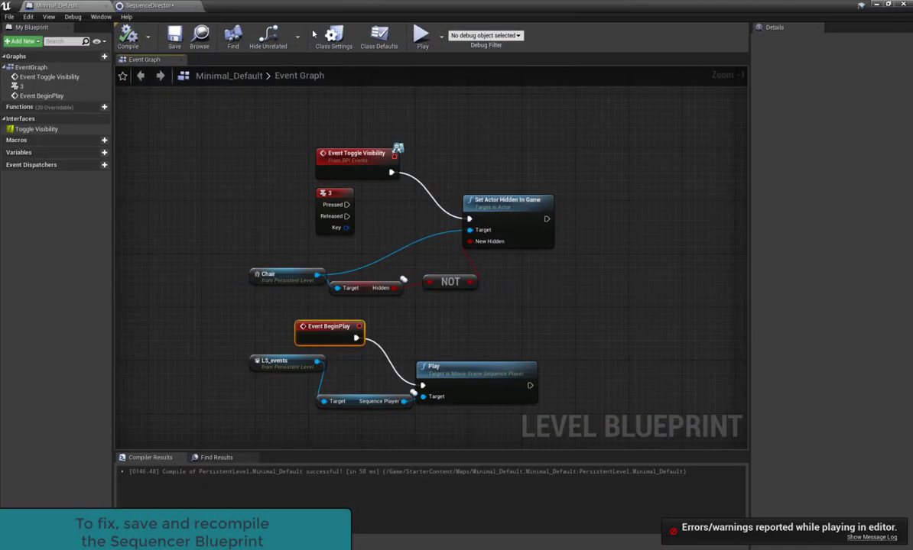
click(175, 8)
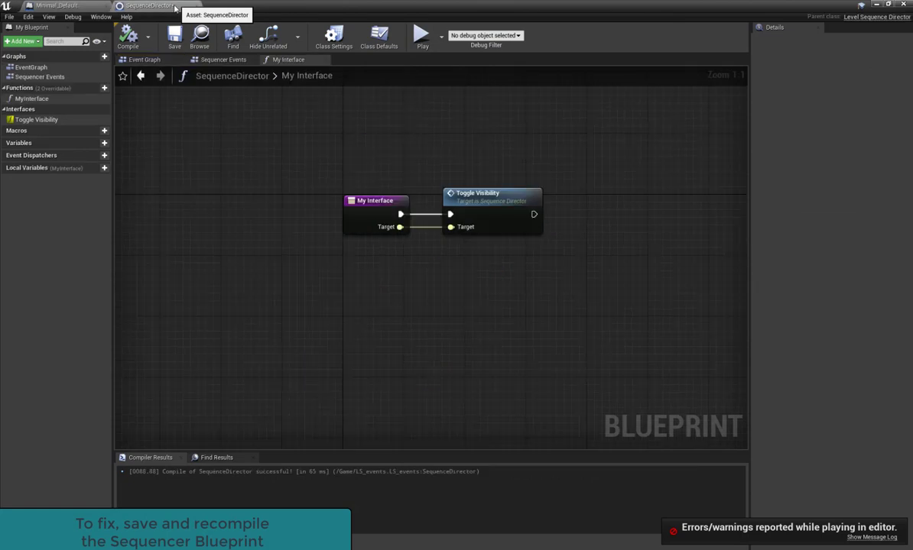
click(128, 34)
click(175, 35)
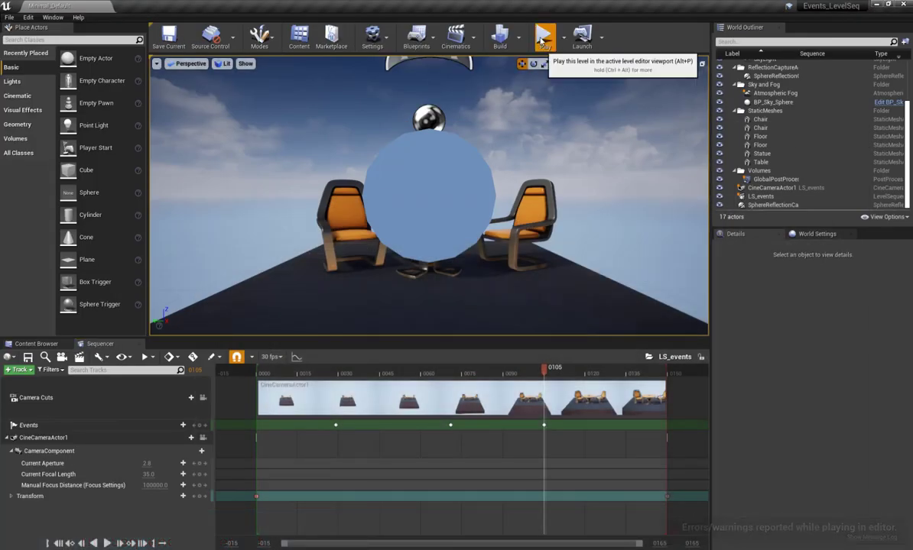
click(544, 34)
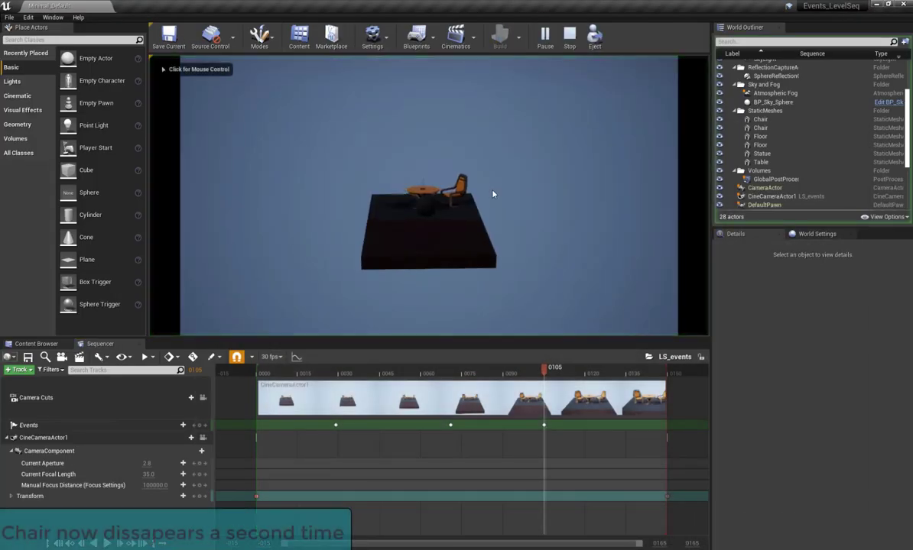